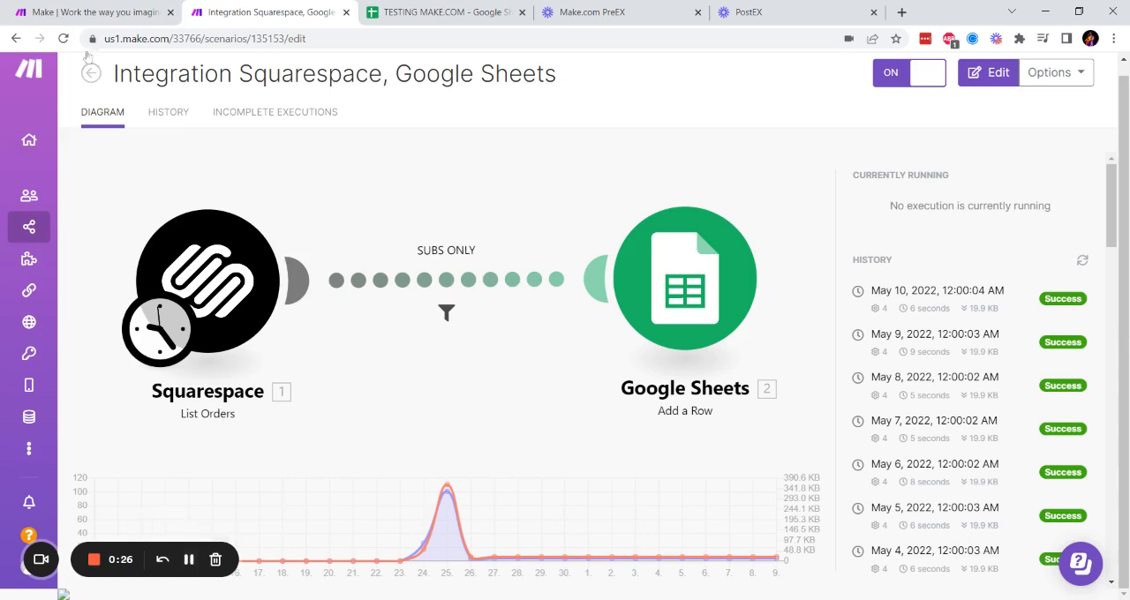
# - Look over the Make homepage and its sample workflow illustration
pyautogui.click(80, 11)
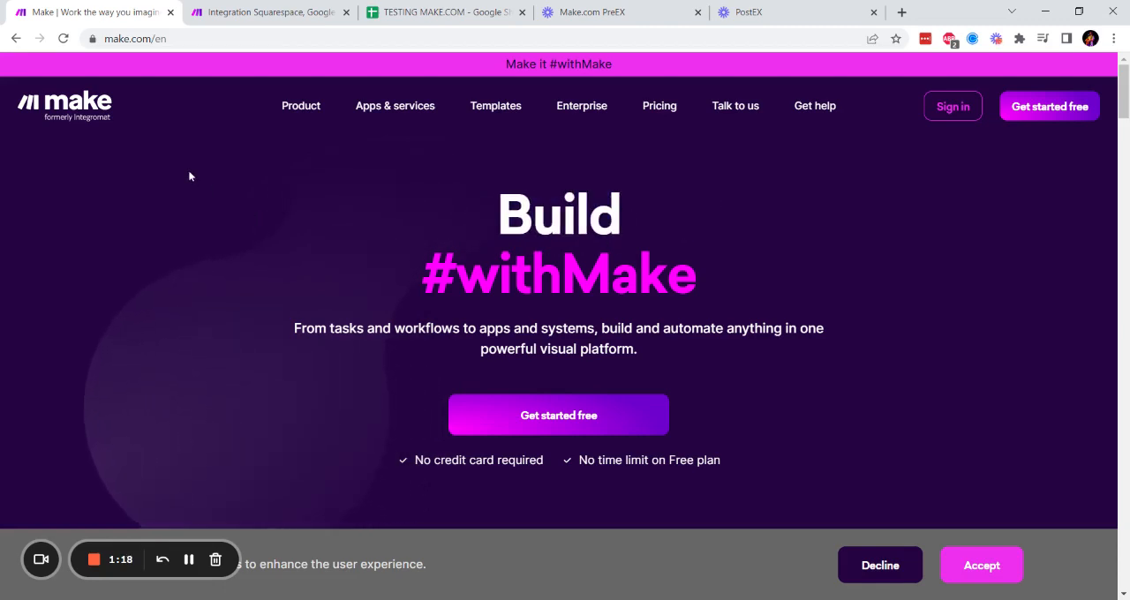
pyautogui.scroll(-4, 177, 180)
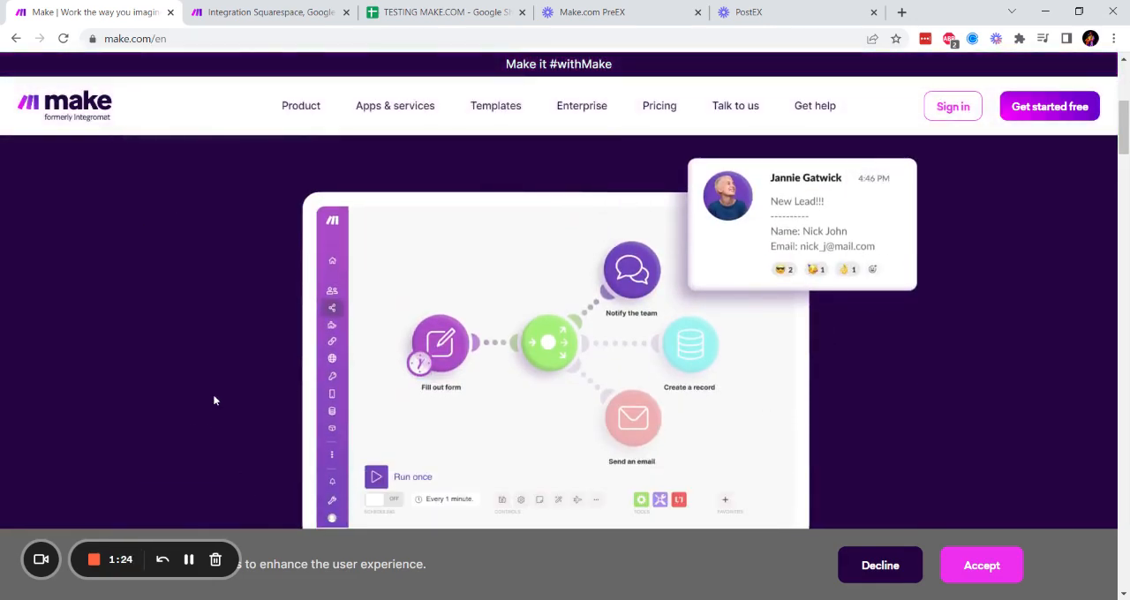
pyautogui.scroll(4, 218, 389)
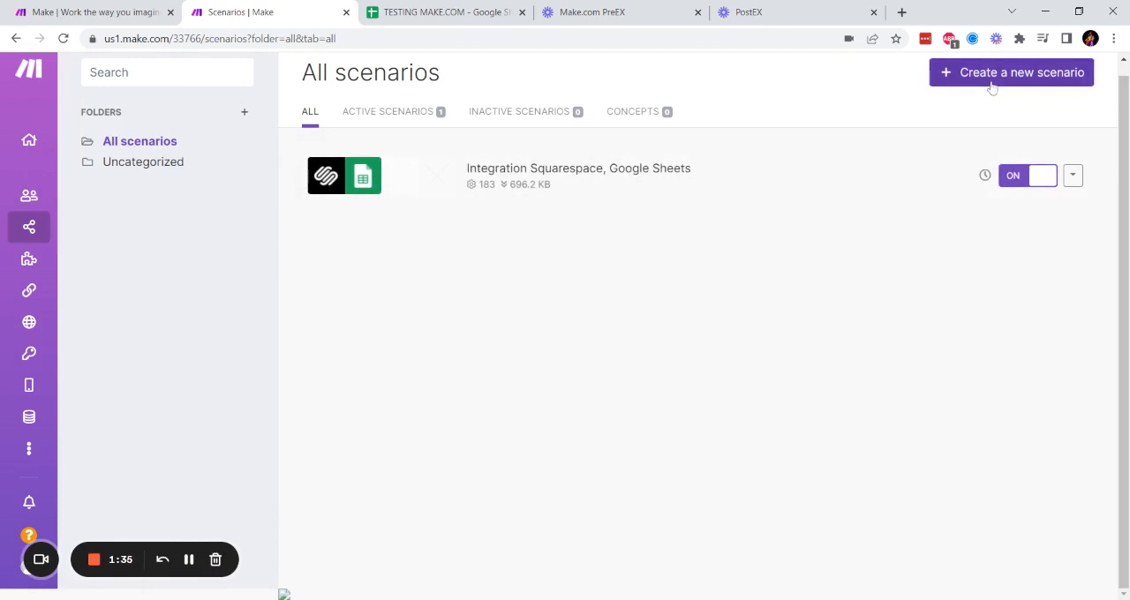
# - Create a new scenario and add the Squarespace Watch Orders trigger as its first module
pyautogui.click(993, 86)
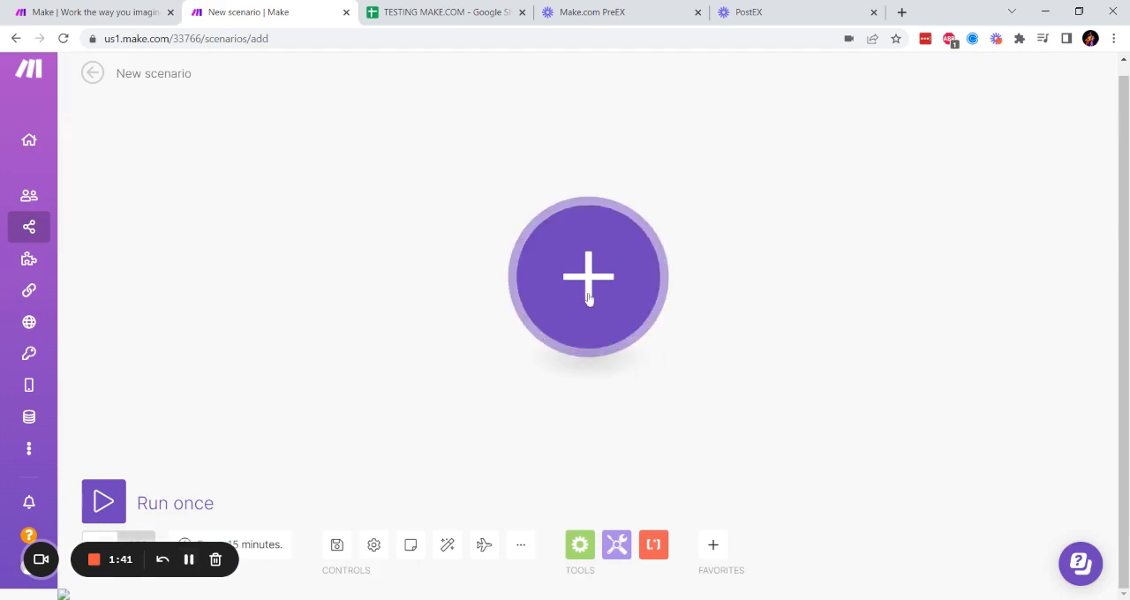
pyautogui.click(588, 299)
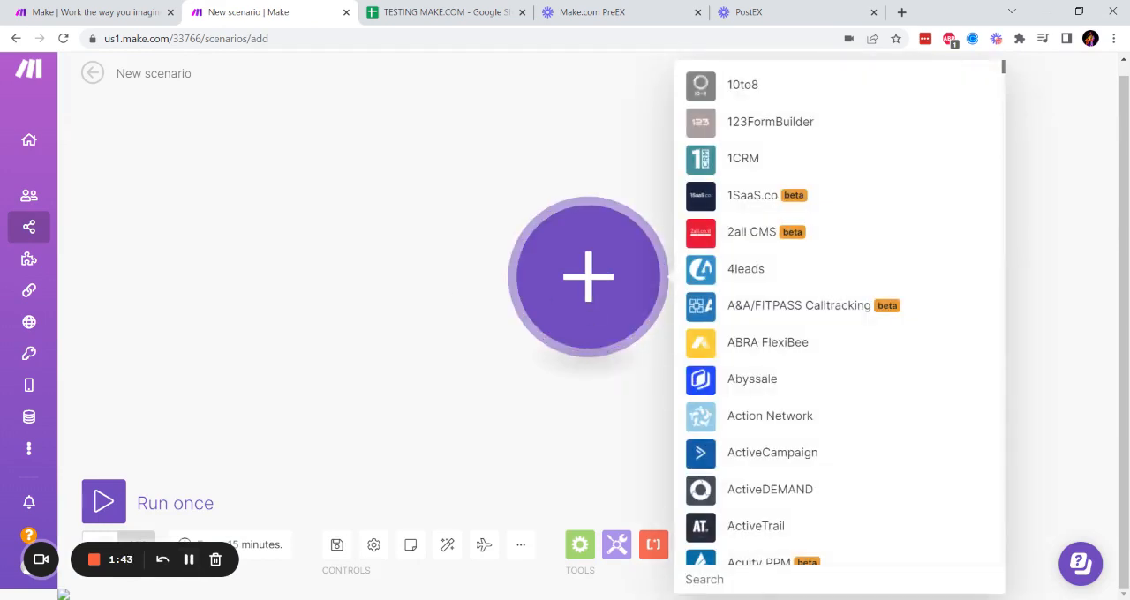
pyautogui.write('s')
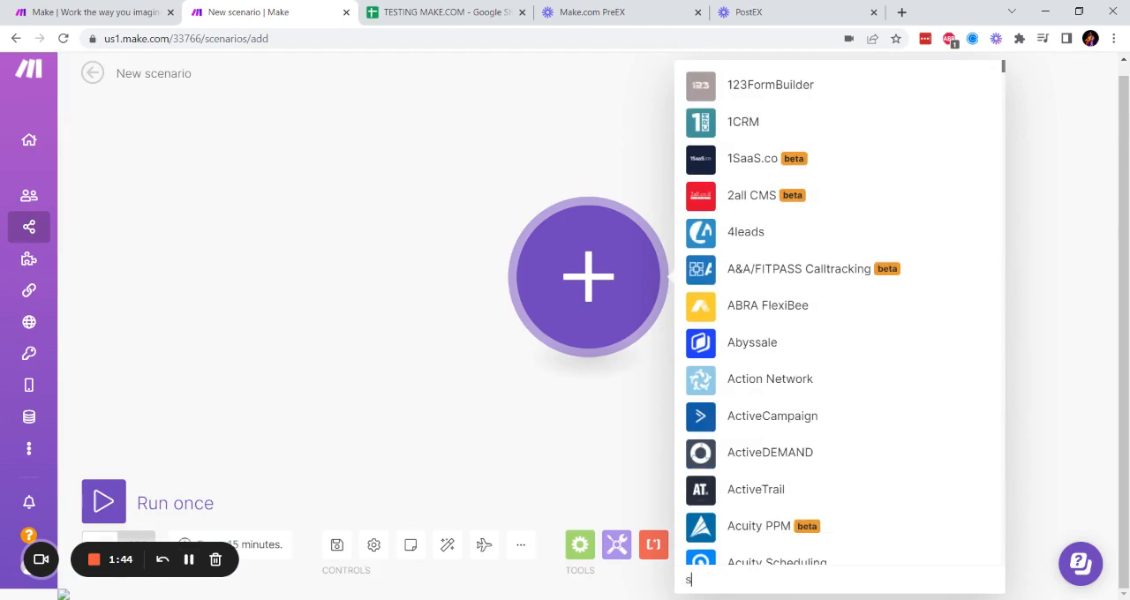
pyautogui.write('qua')
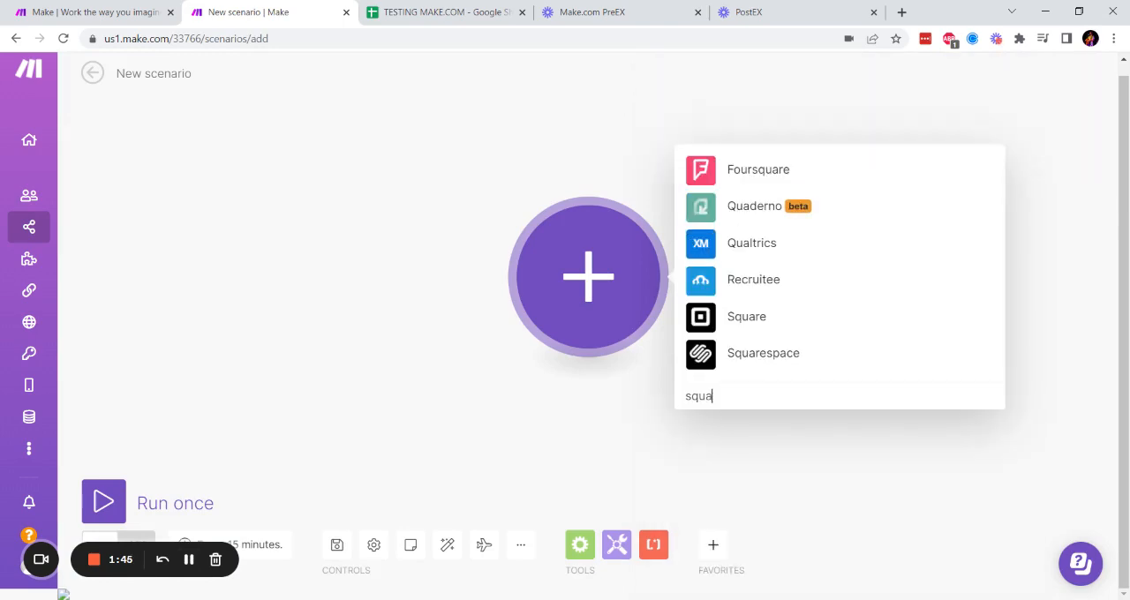
pyautogui.click(762, 353)
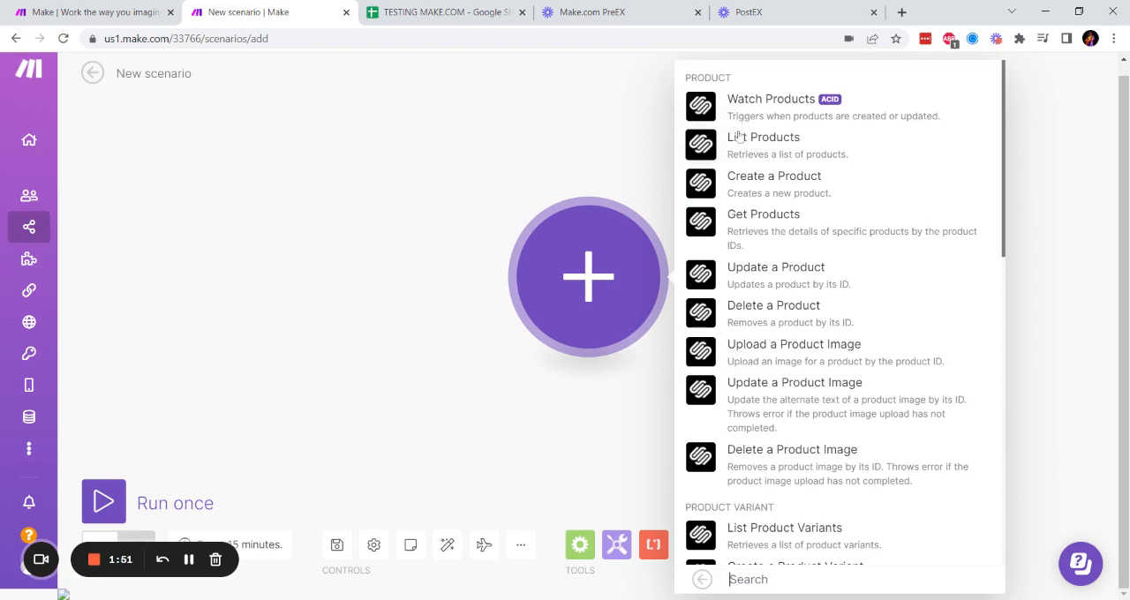
pyautogui.scroll(-2, 738, 145)
pyautogui.scroll(-5, 739, 152)
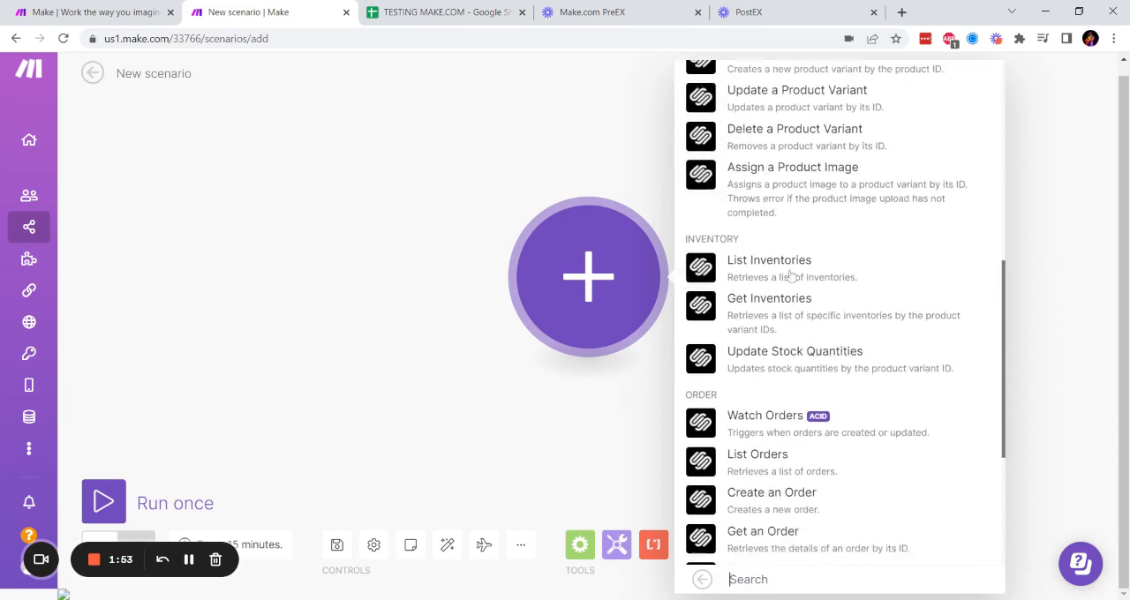
pyautogui.click(811, 351)
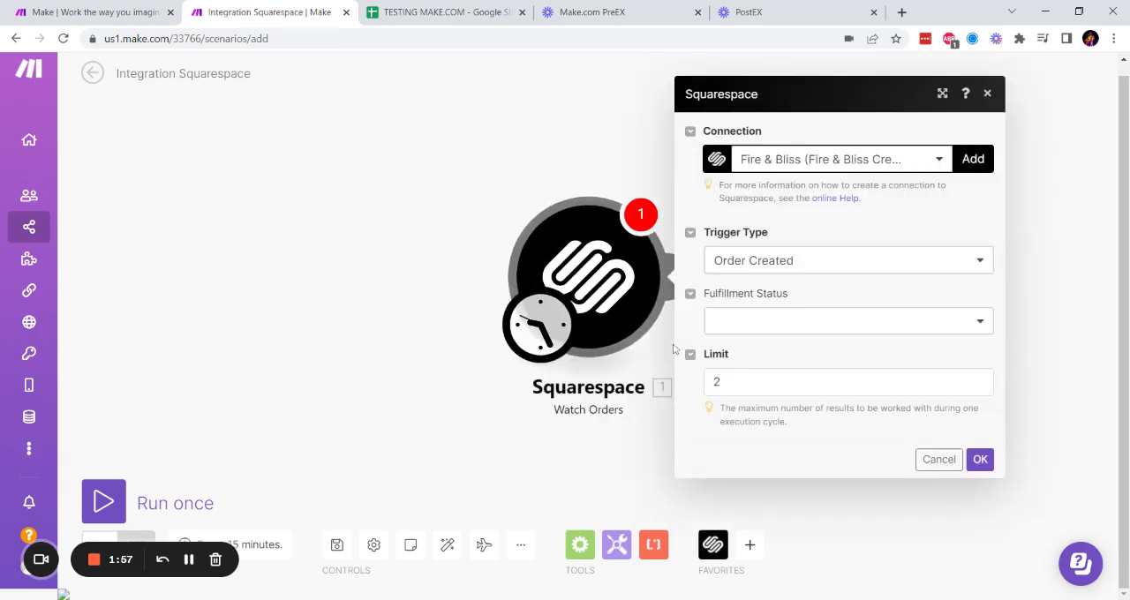
# - Choose the Hypha Solutions connection for the Squarespace module, keeping the Order Created trigger type and an empty fulfillment status
pyautogui.click(945, 164)
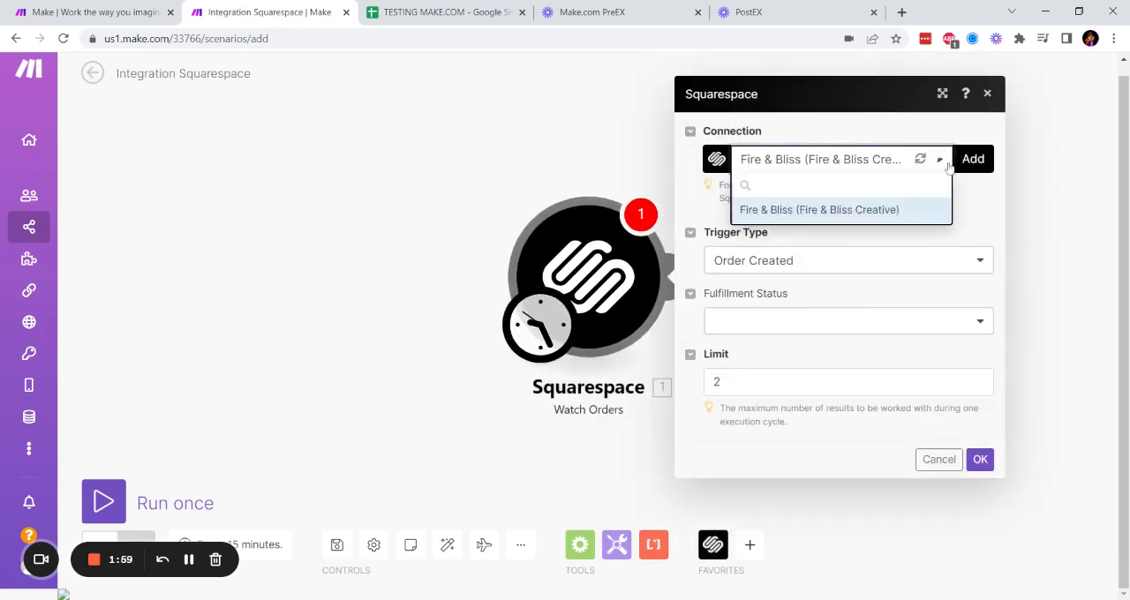
pyautogui.click(836, 236)
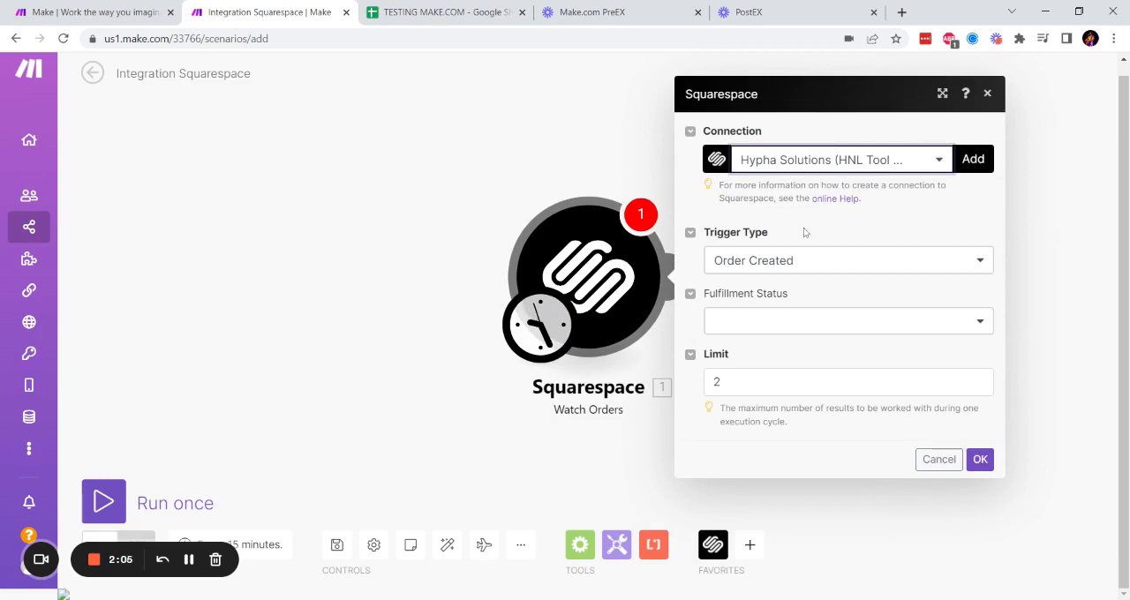
pyautogui.click(888, 265)
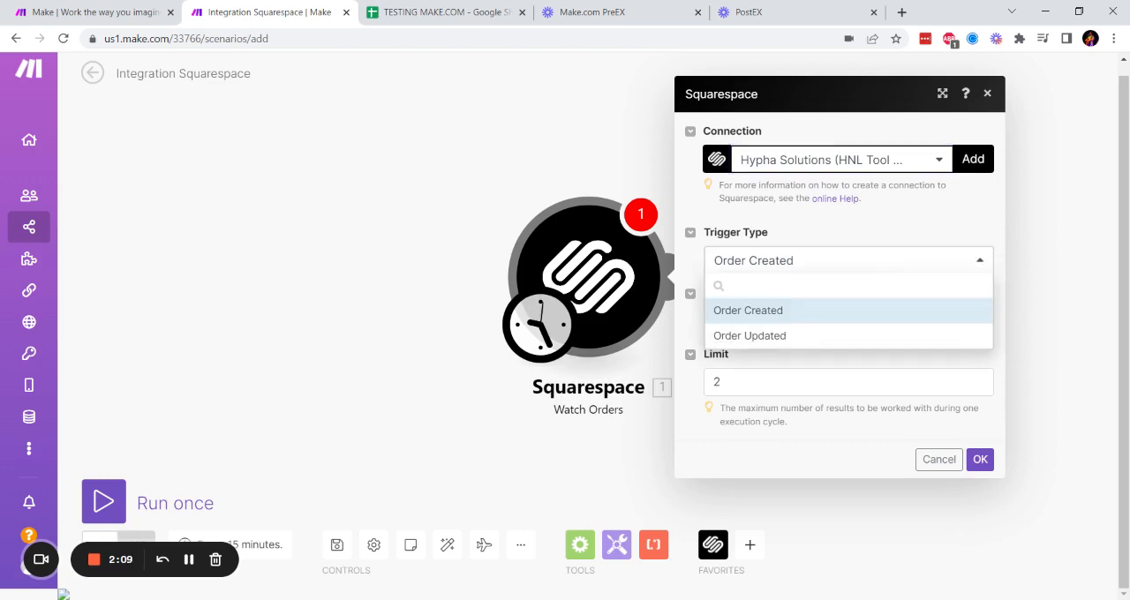
pyautogui.click(888, 265)
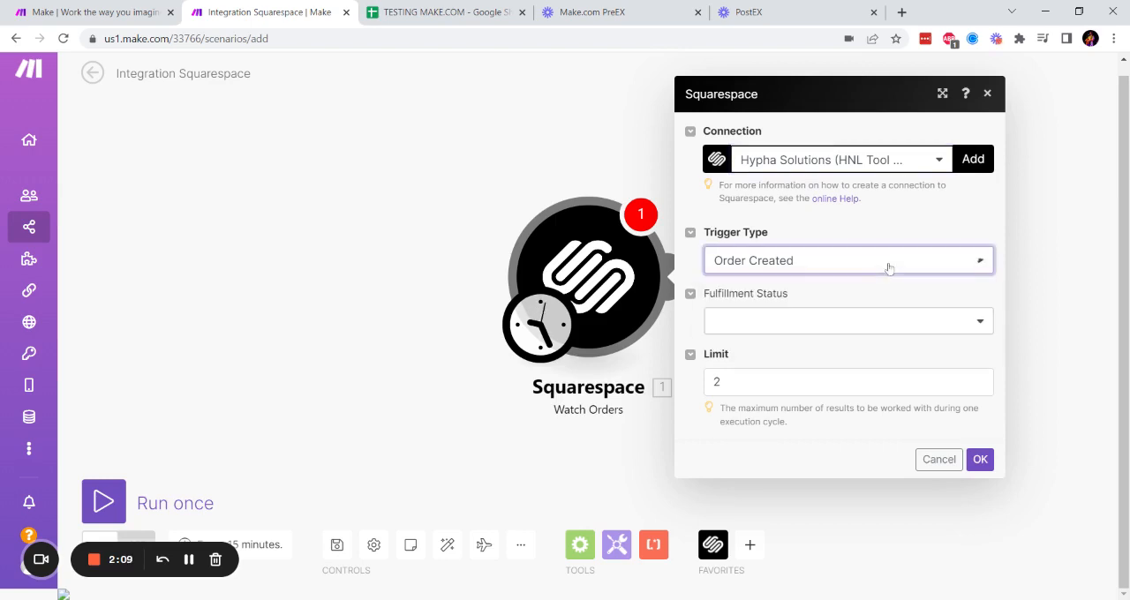
pyautogui.click(866, 329)
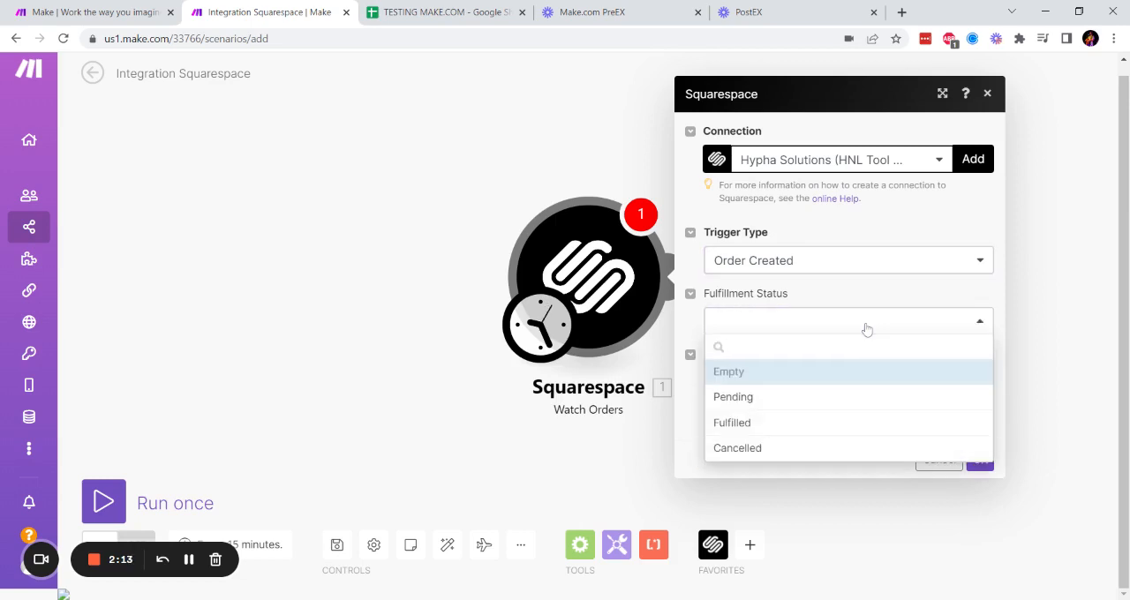
pyautogui.click(829, 331)
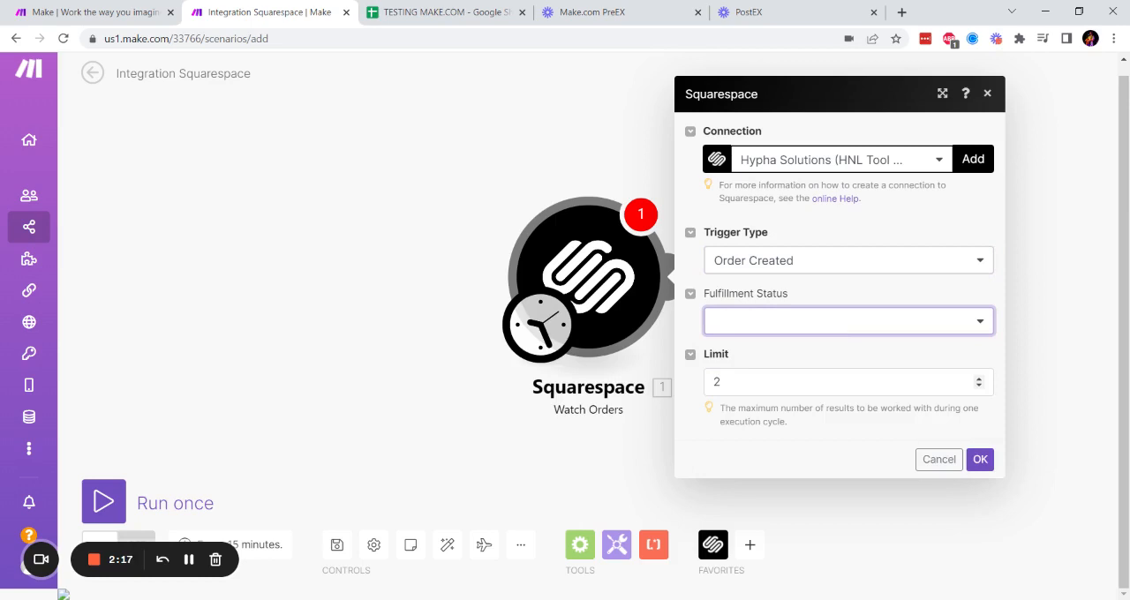
# - Set the Watch Orders result limit to 20000 and accept the module settings
pyautogui.click(777, 383)
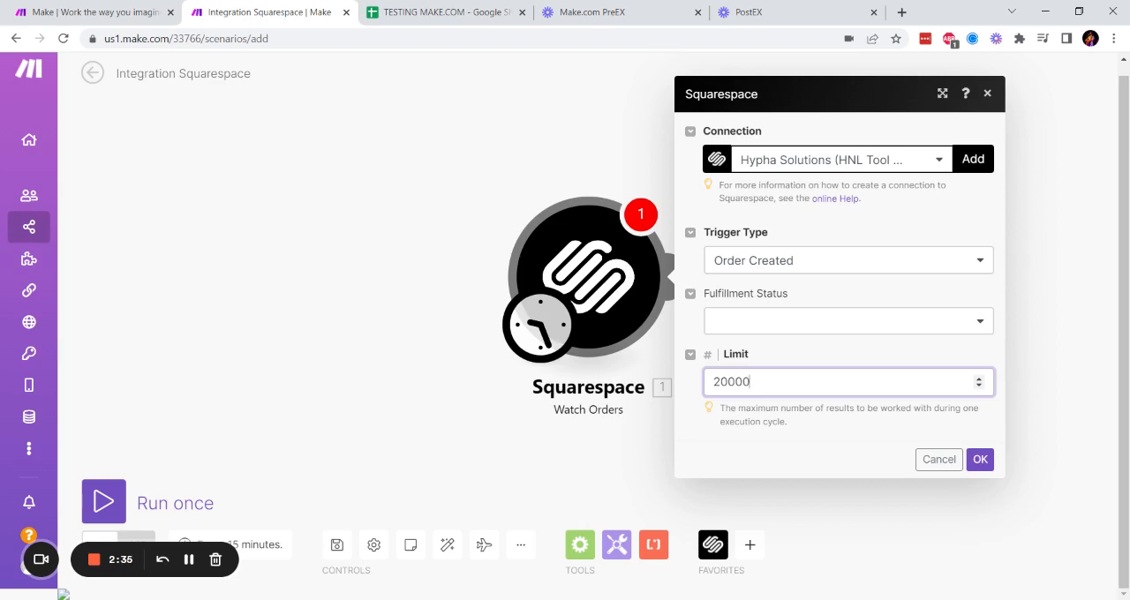
pyautogui.click(855, 418)
pyautogui.click(980, 460)
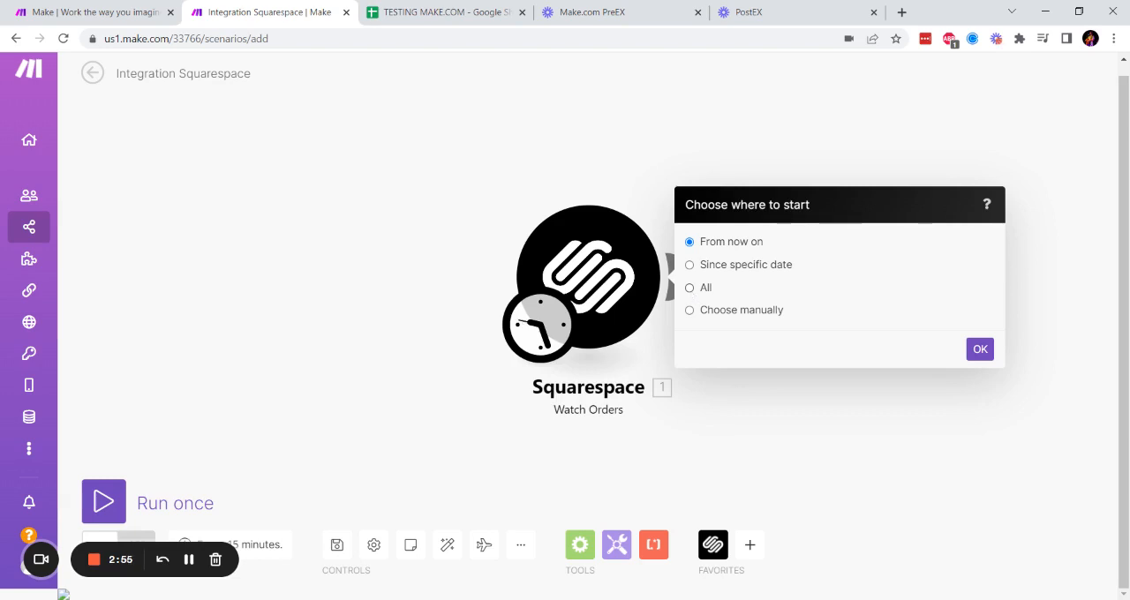
# - Have the trigger start since the specific date 01/01/2021 12:00 AM
pyautogui.click(690, 266)
pyautogui.click(726, 271)
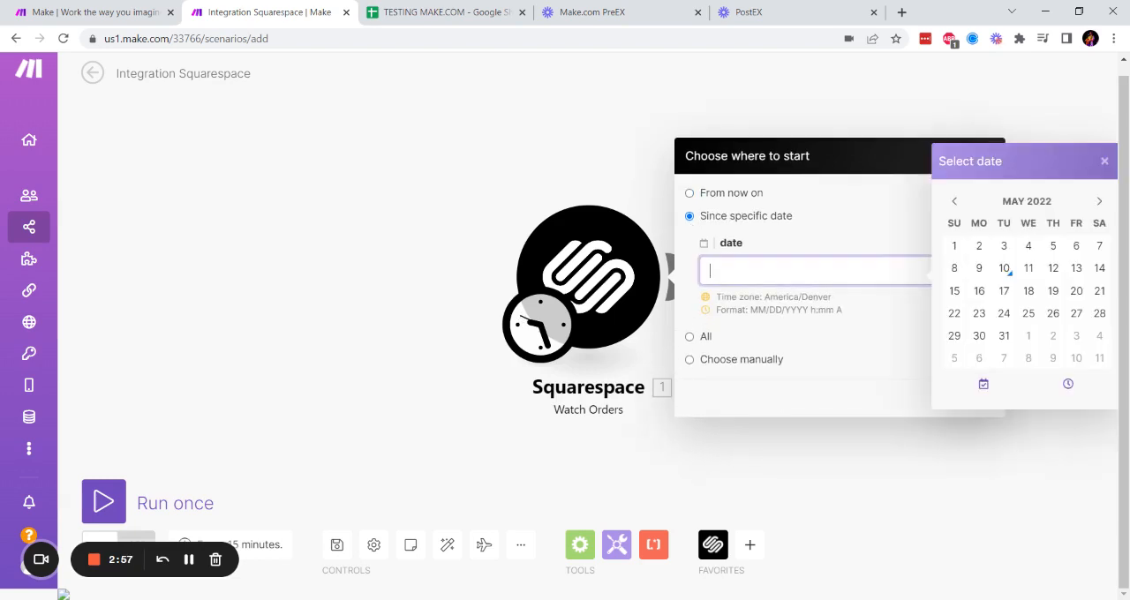
pyautogui.write('01/01/2021')
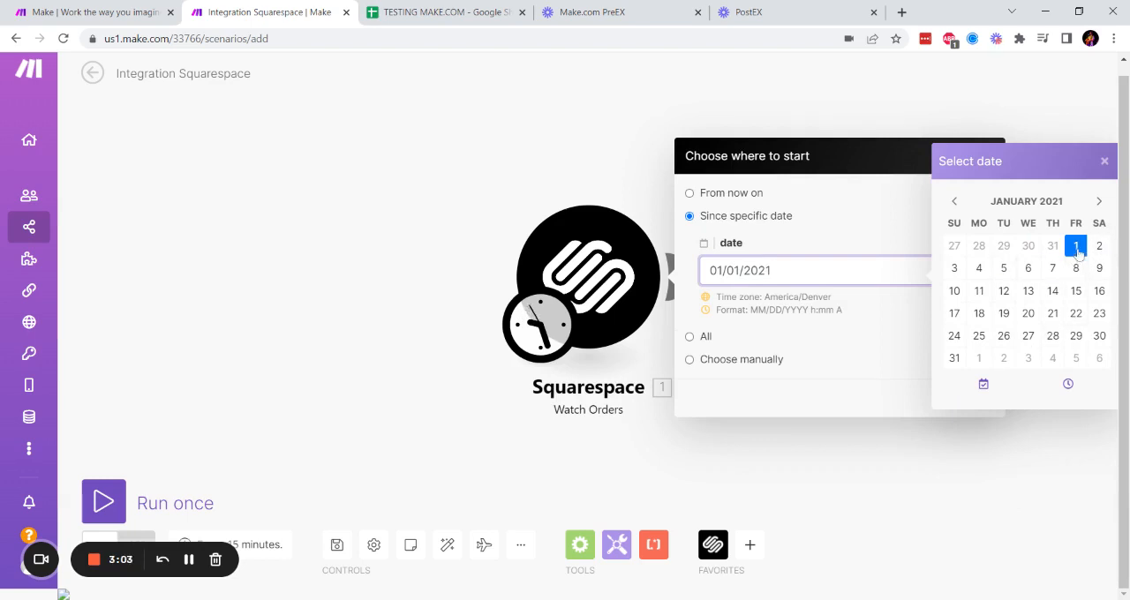
pyautogui.click(860, 305)
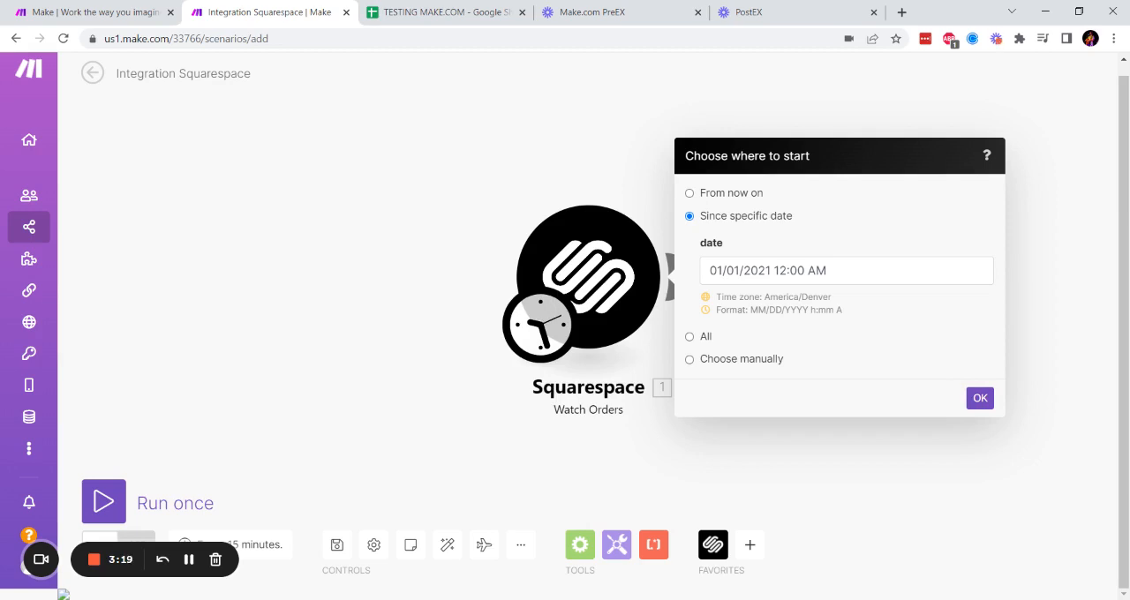
pyautogui.click(979, 400)
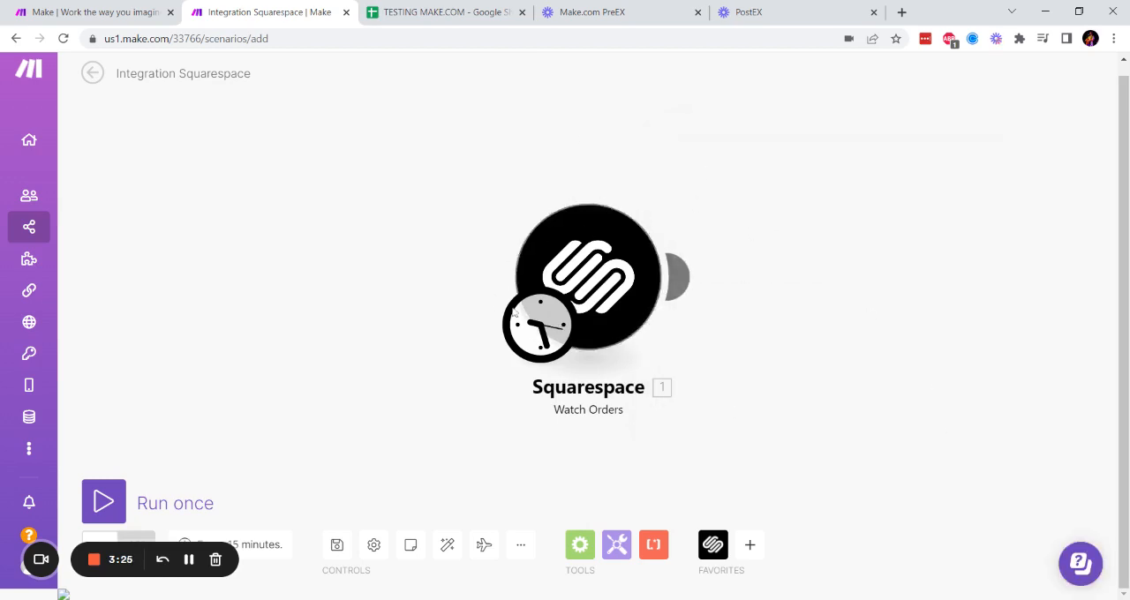
# - Add a Google Sheets Add a Row module after the Squarespace module
pyautogui.click(678, 277)
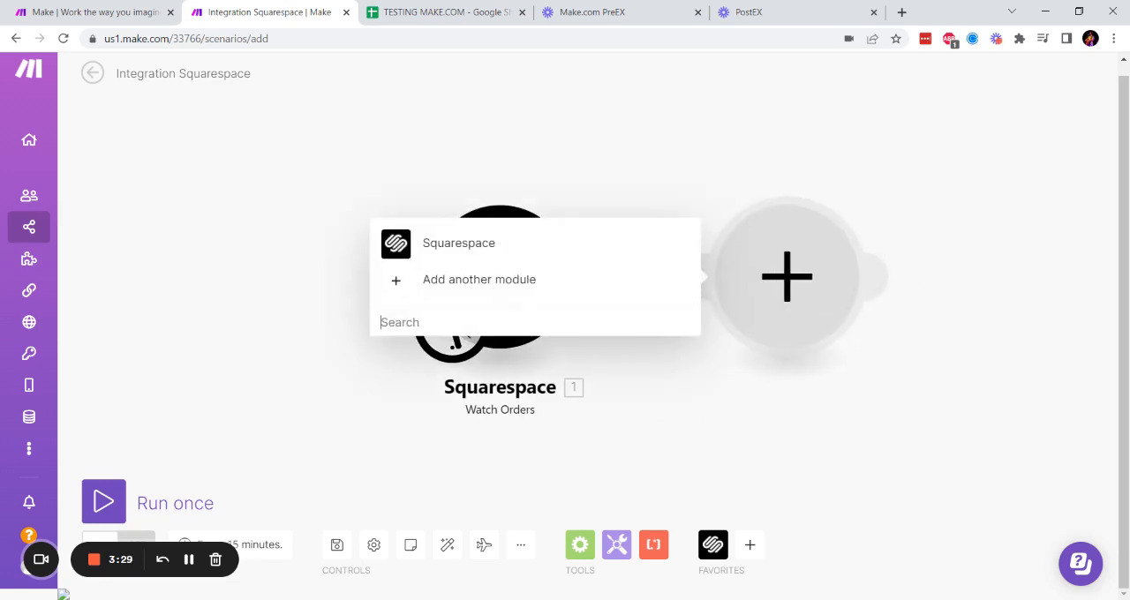
pyautogui.write('sheets')
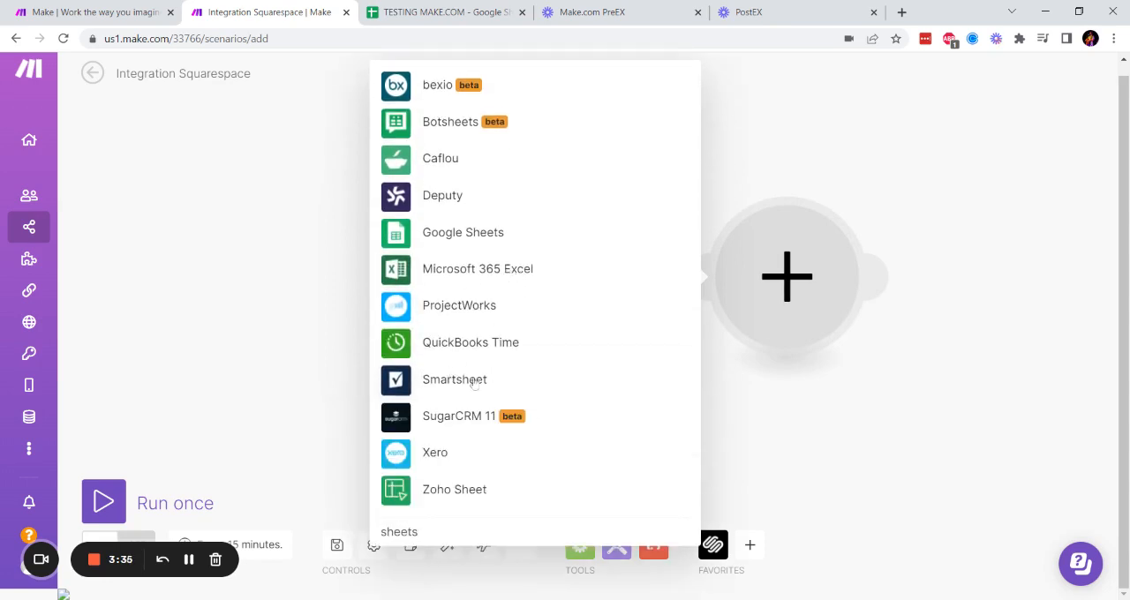
pyautogui.click(480, 234)
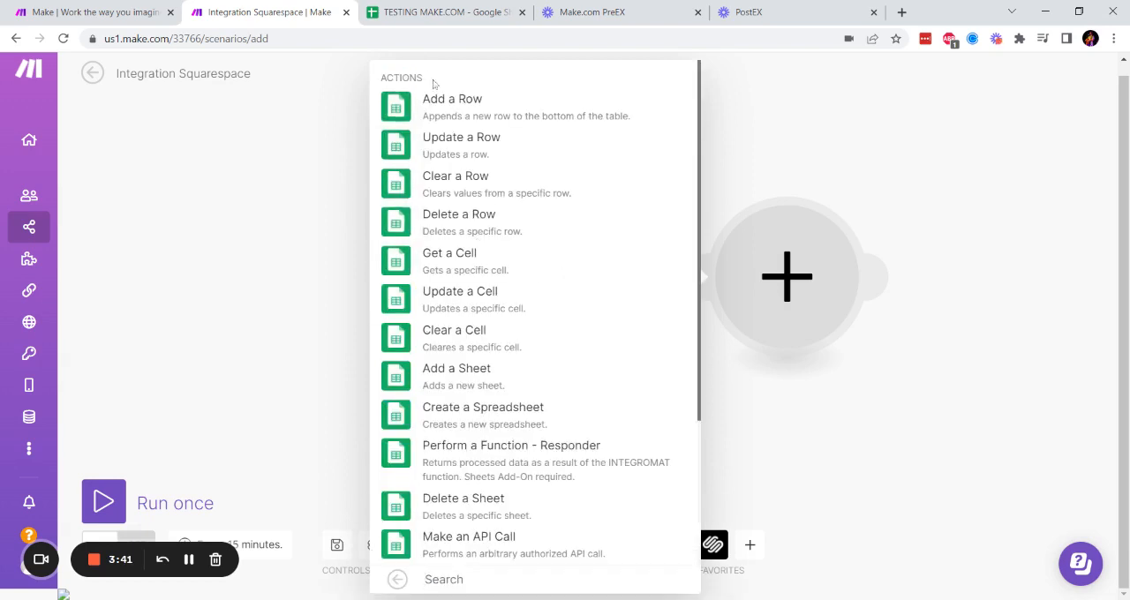
pyautogui.click(398, 108)
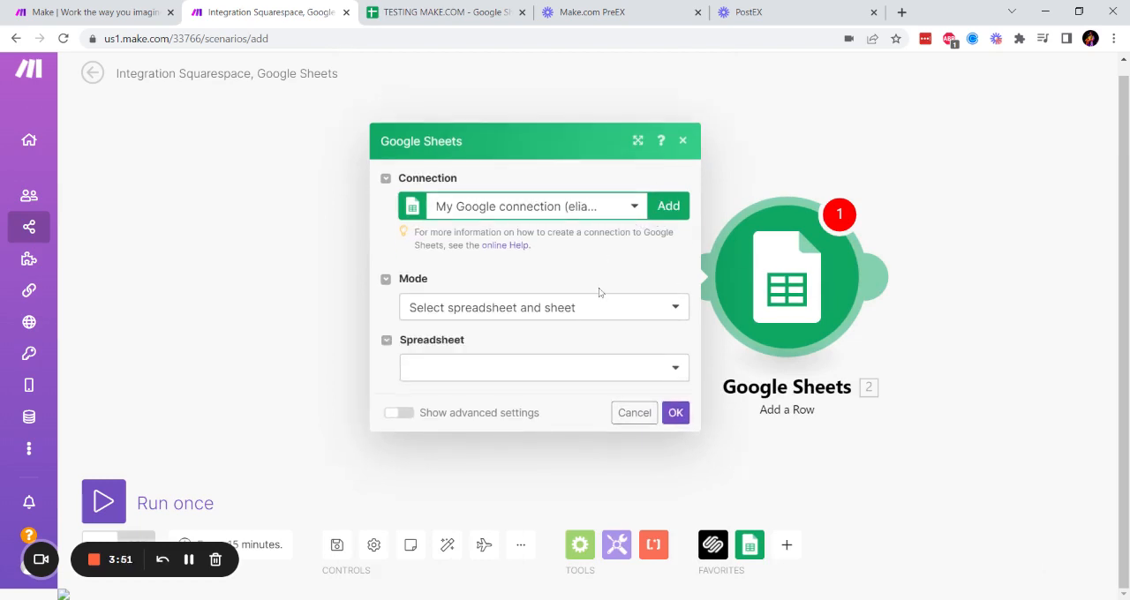
# - Select the TESTING MAKE.COM spreadsheet and its Sheet1 as the destination for the added rows
pyautogui.click(537, 375)
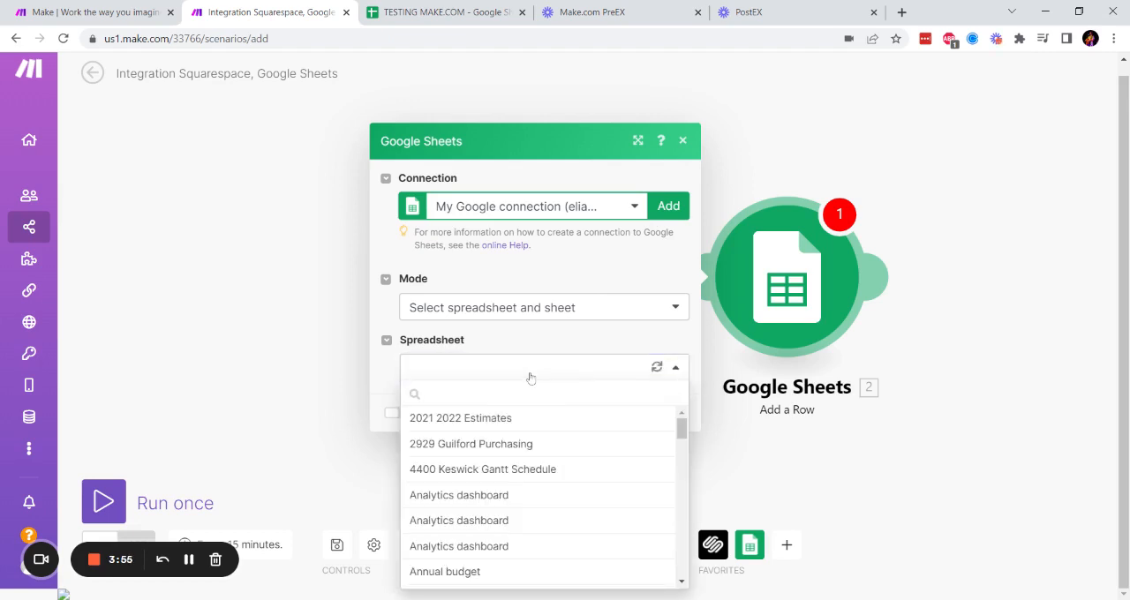
pyautogui.write('testin')
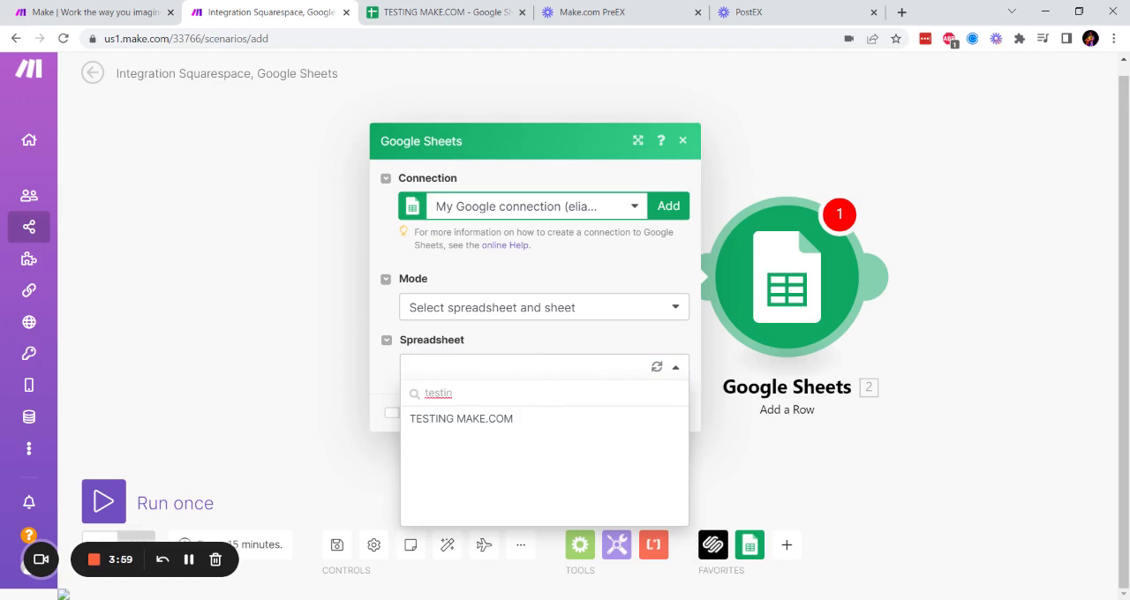
pyautogui.click(522, 424)
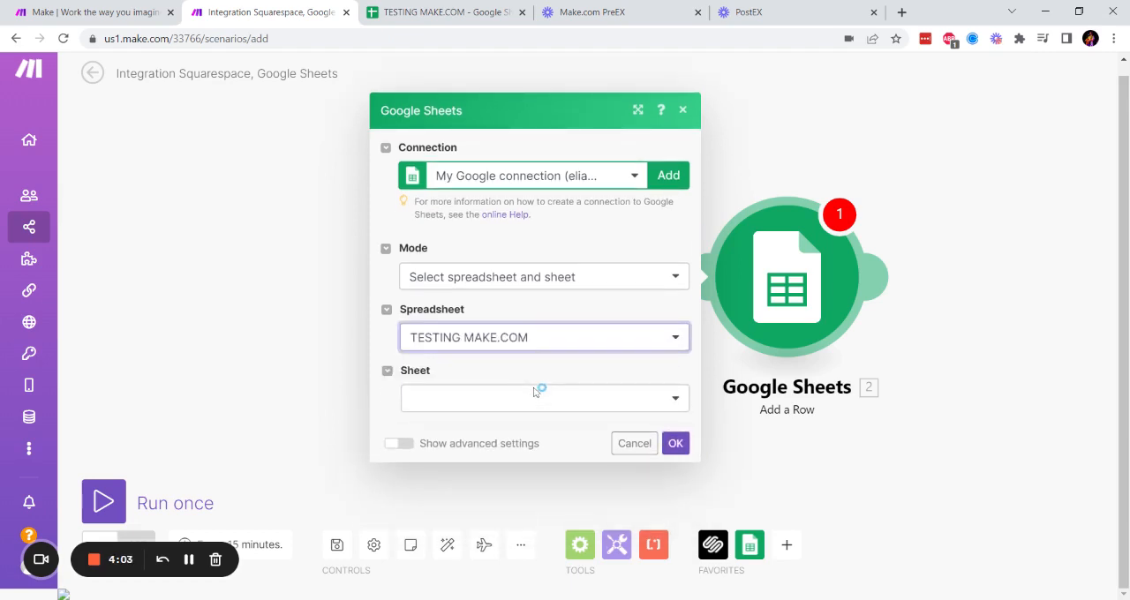
pyautogui.click(536, 395)
pyautogui.click(520, 451)
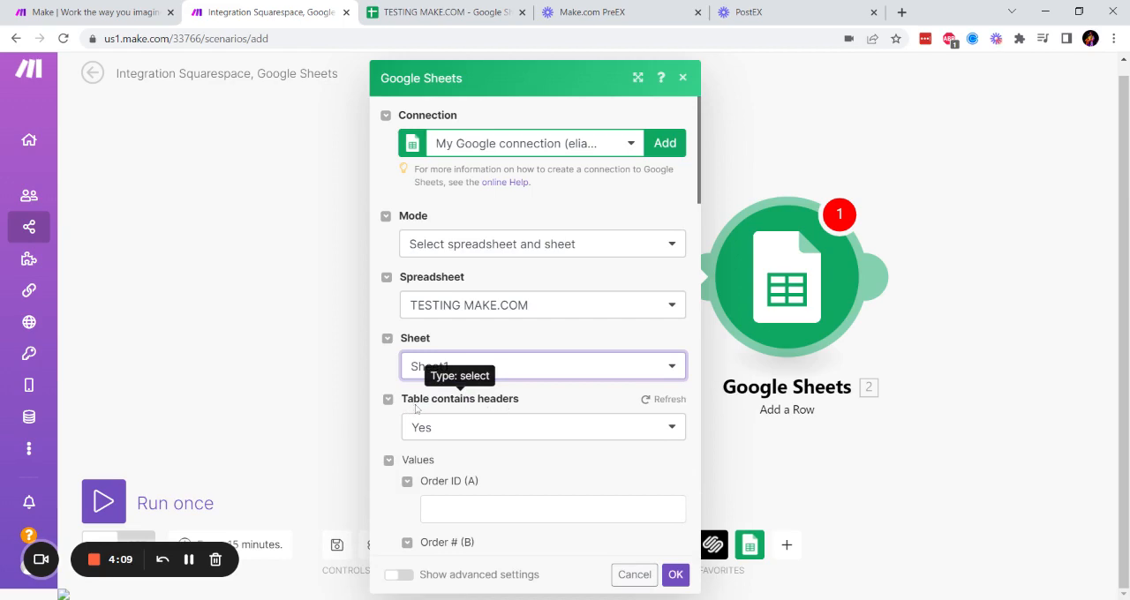
# - Compare the header row of the TESTING MAKE.COM spreadsheet in Google Sheets with the value fields of the Add a Row module
pyautogui.scroll(-2, 510, 402)
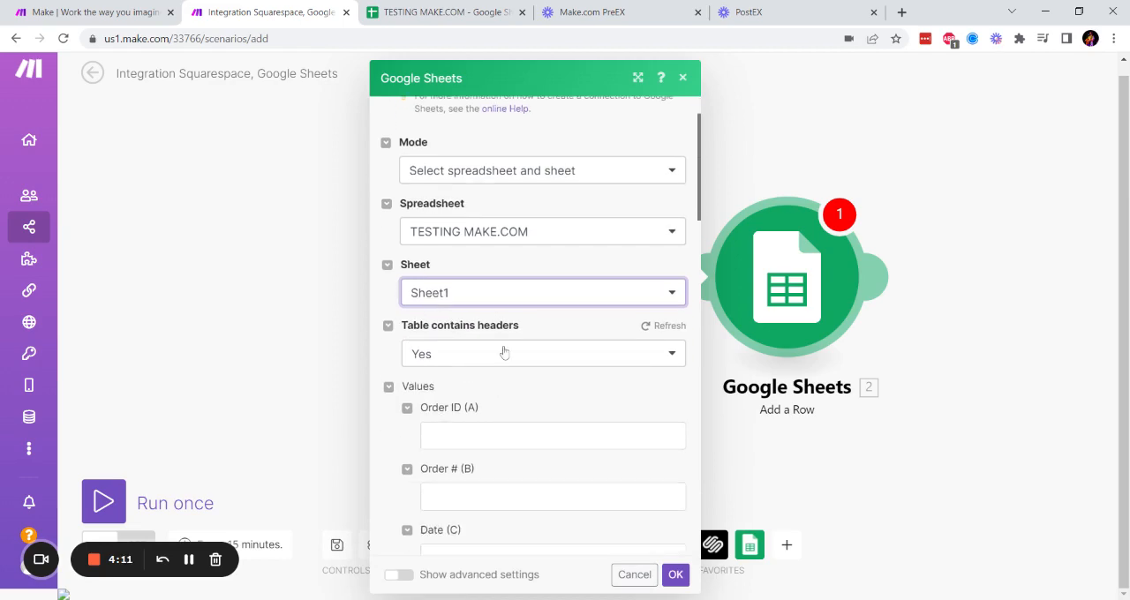
pyautogui.click(441, 13)
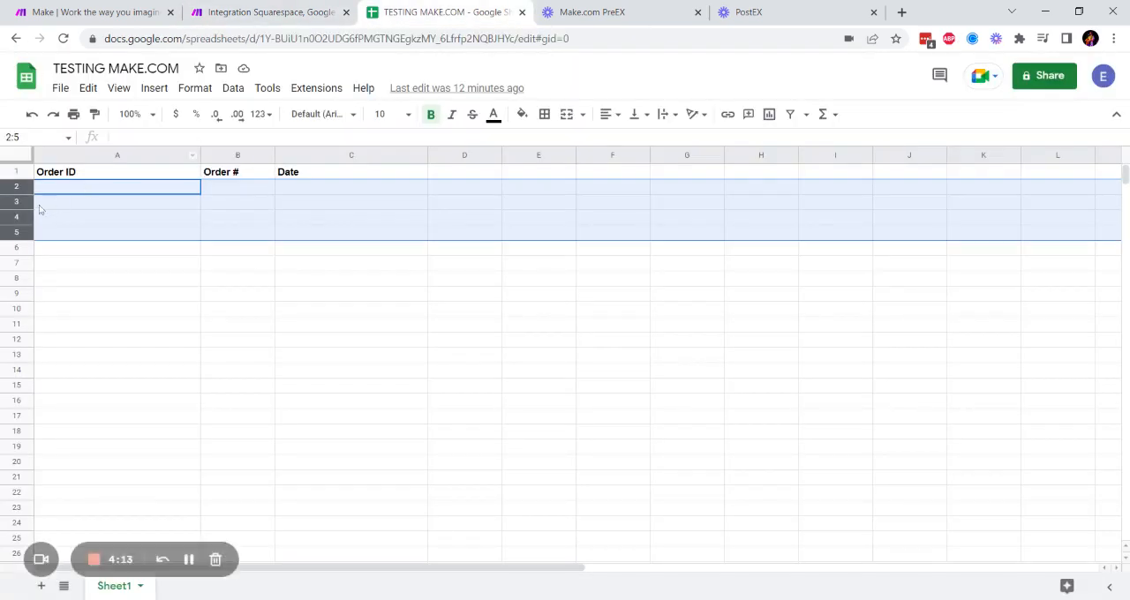
pyautogui.click(57, 177)
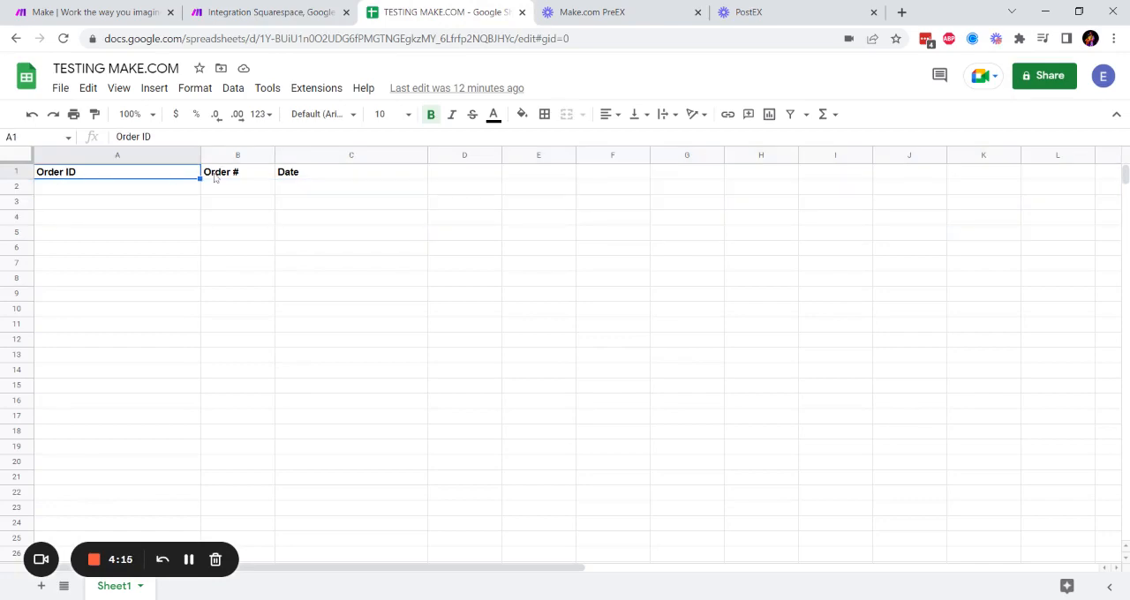
pyautogui.click(300, 16)
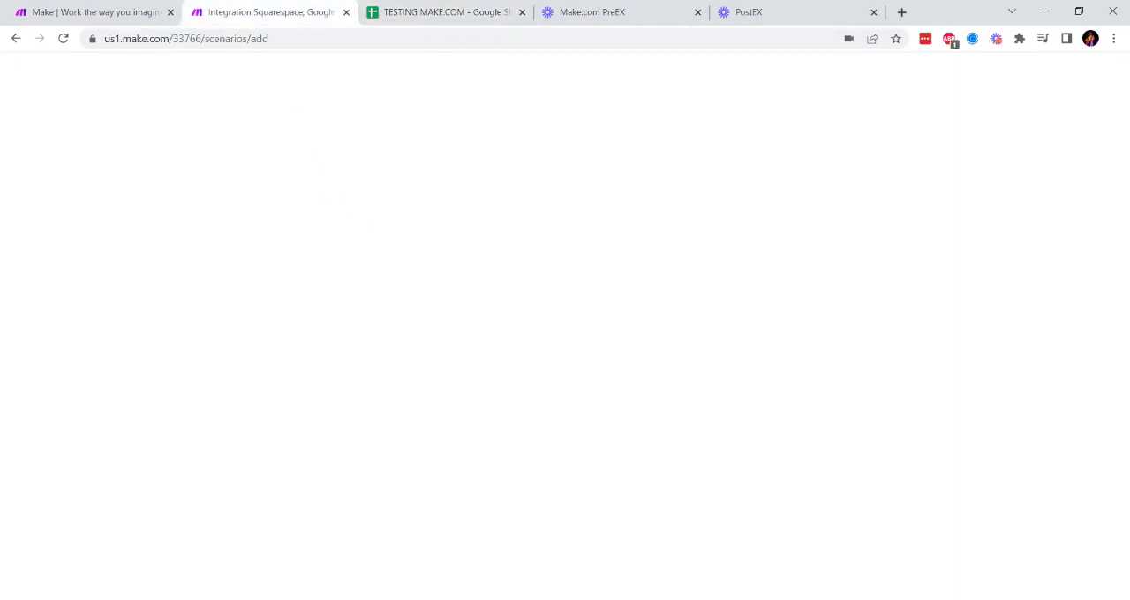
pyautogui.scroll(-1, 442, 282)
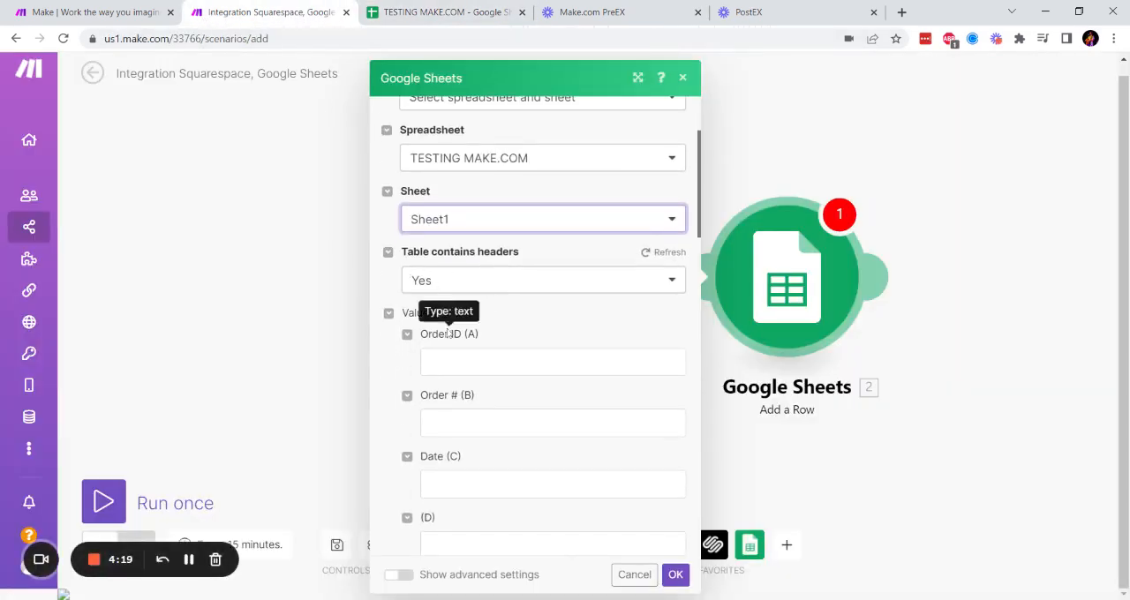
# - Map the Squarespace Order ID, Order Number and Created On items to the Order ID (A), Order # (B) and Date (C) fields
pyautogui.scroll(-1, 449, 334)
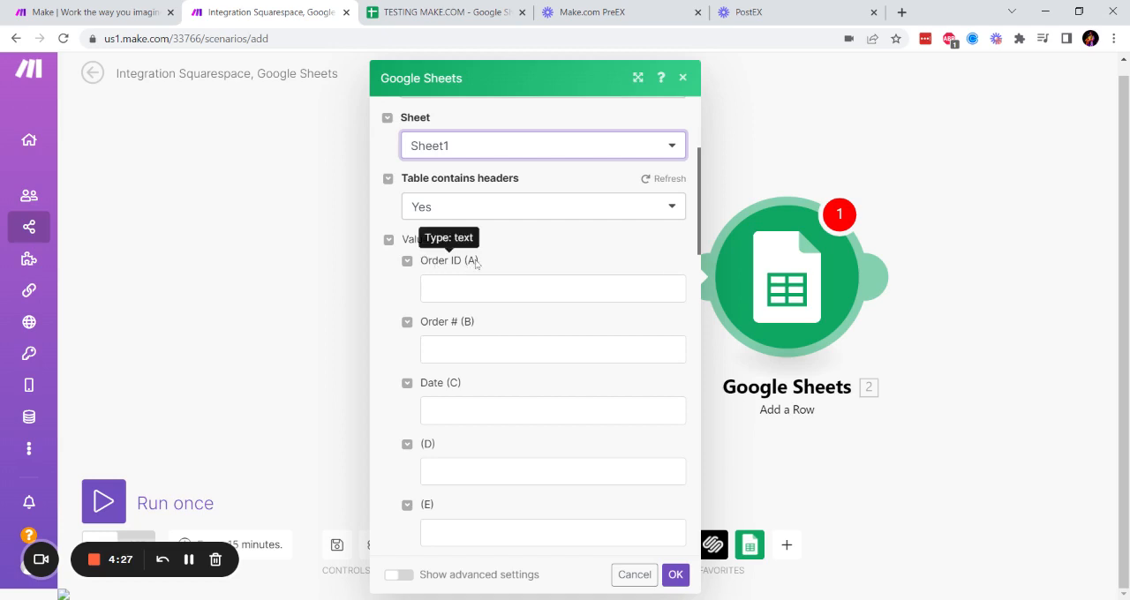
pyautogui.click(663, 288)
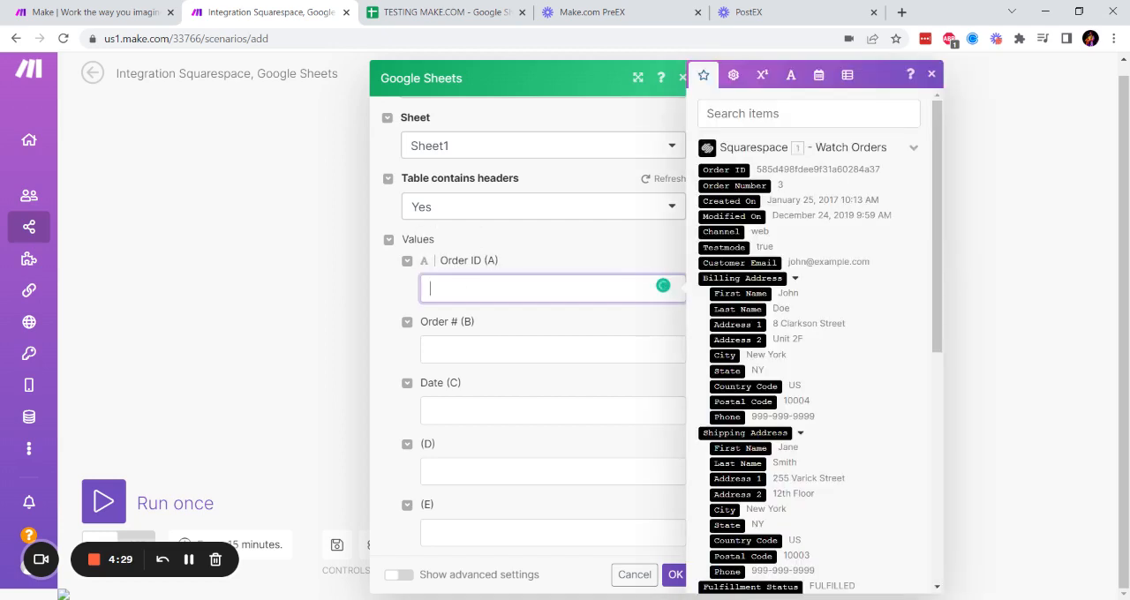
pyautogui.click(725, 170)
pyautogui.click(539, 350)
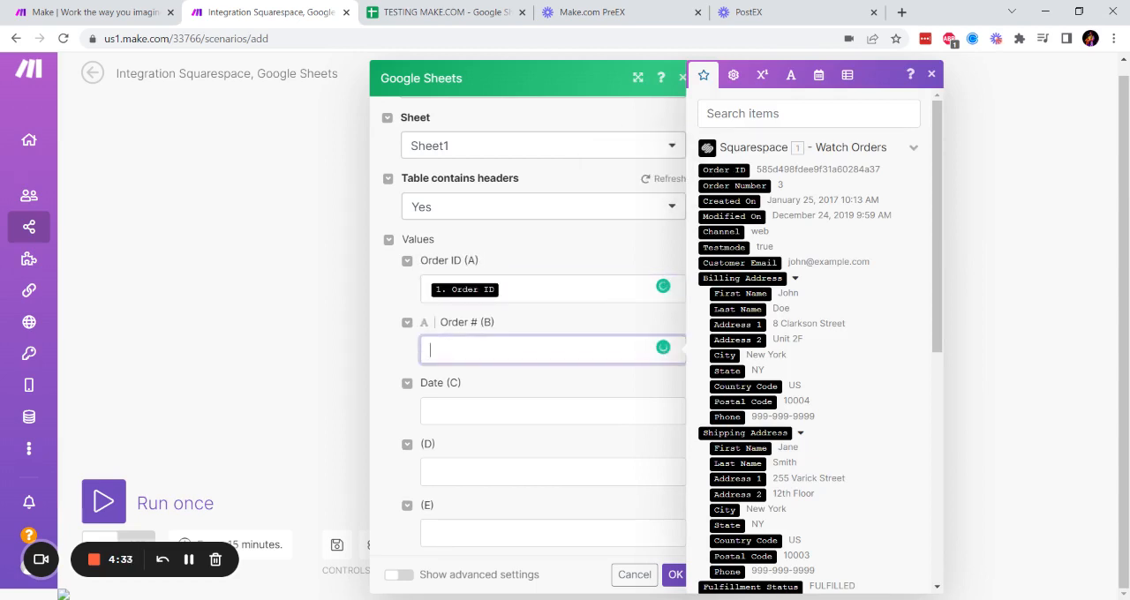
pyautogui.click(718, 187)
pyautogui.click(450, 410)
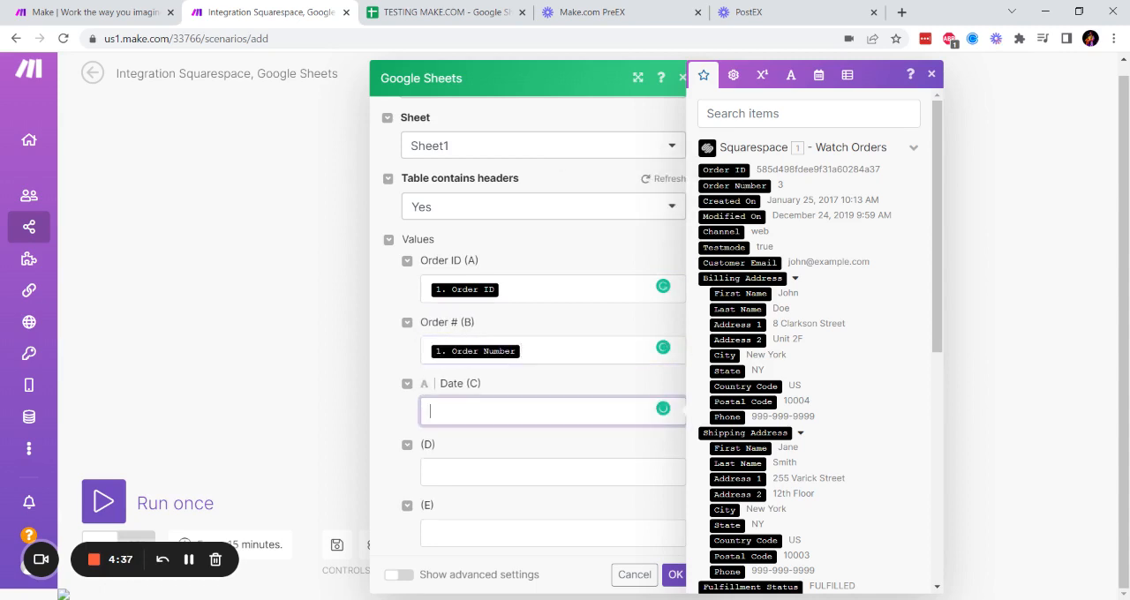
pyautogui.click(738, 201)
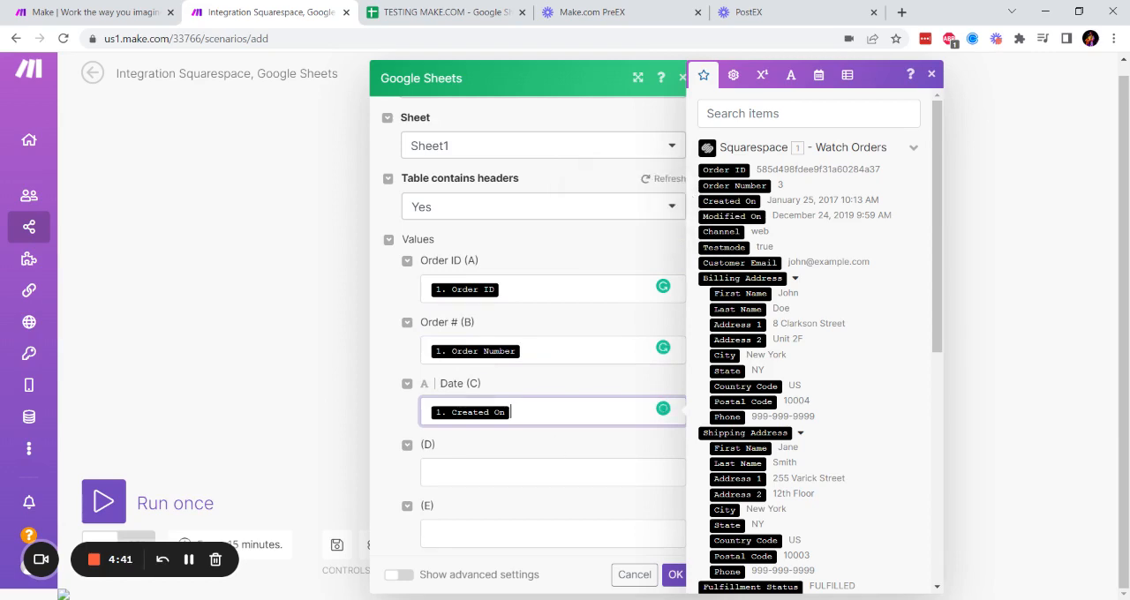
# - Look through the remaining Squarespace order items, leave column D empty, and confirm the Add a Row module settings
pyautogui.click(455, 473)
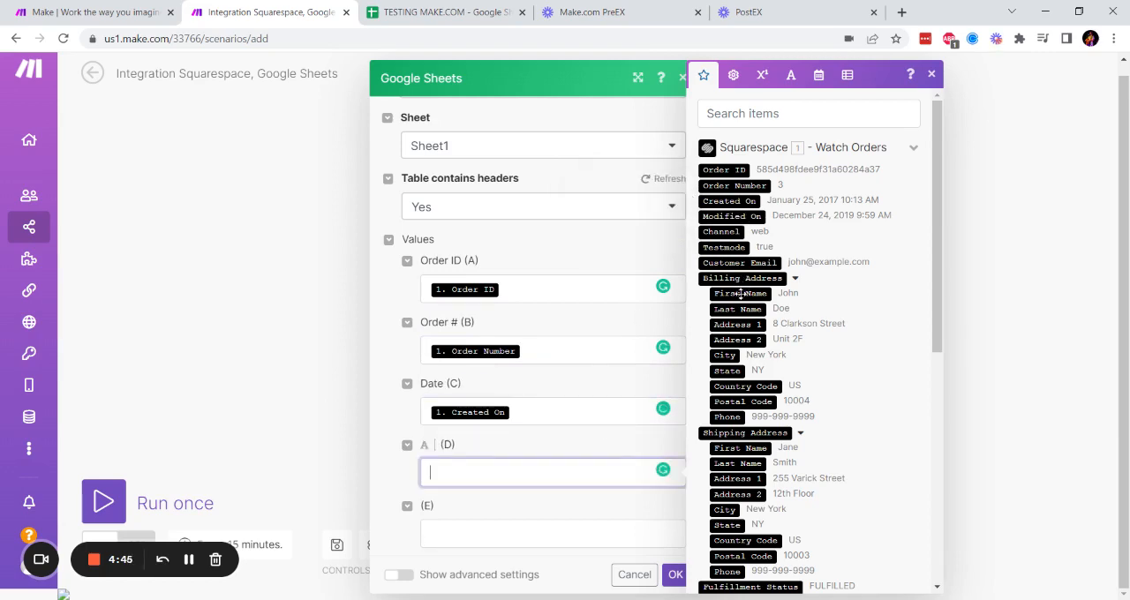
pyautogui.scroll(-3, 736, 263)
pyautogui.scroll(-2, 735, 262)
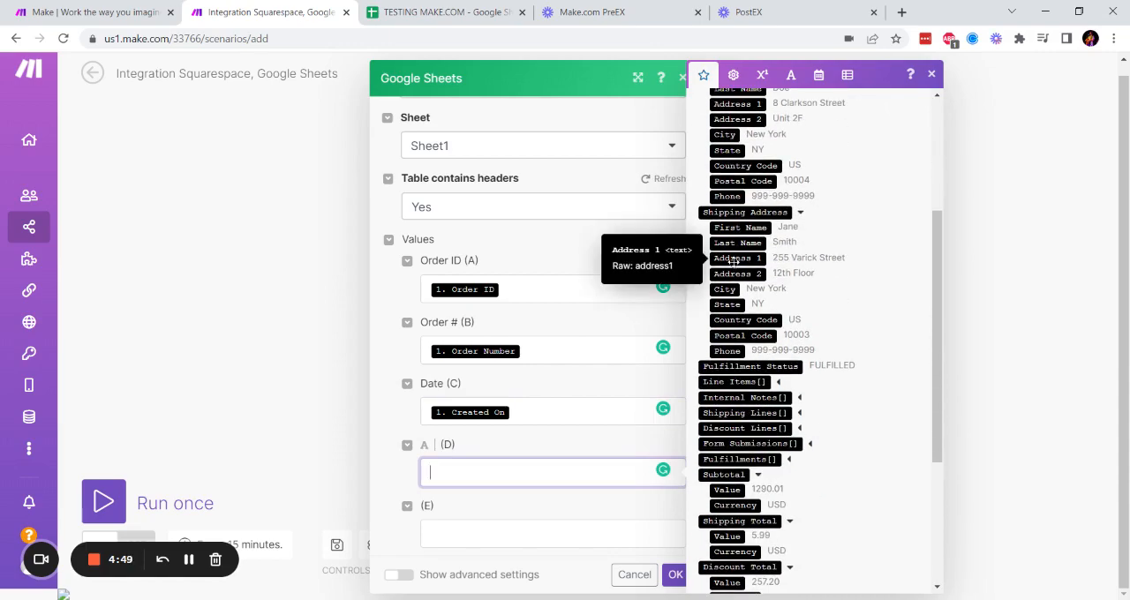
pyautogui.scroll(-3, 736, 263)
pyautogui.scroll(-2, 726, 276)
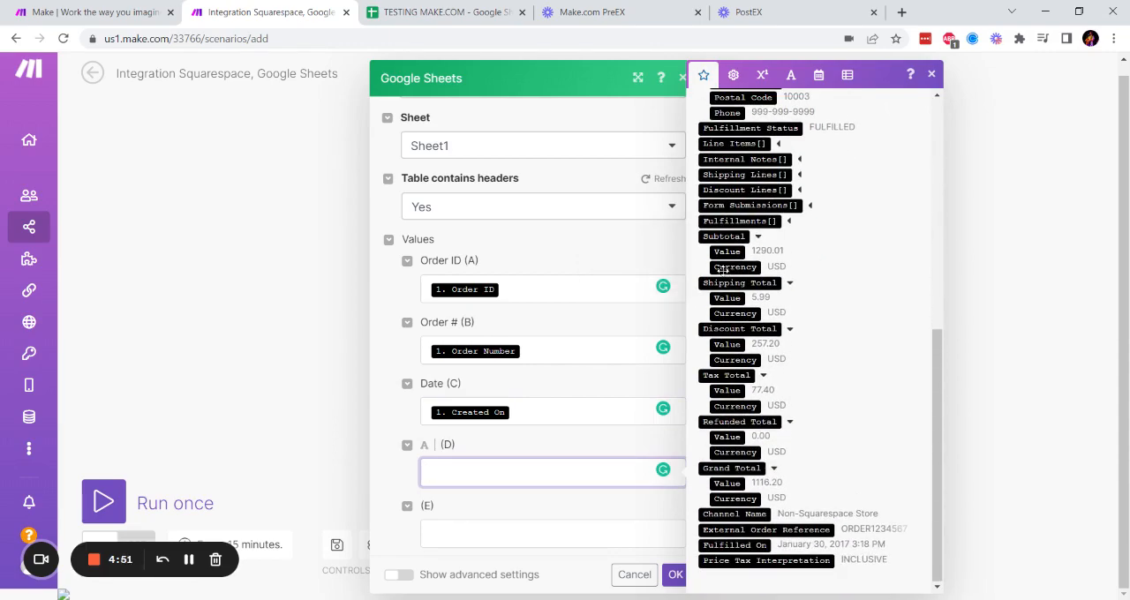
pyautogui.scroll(12, 735, 311)
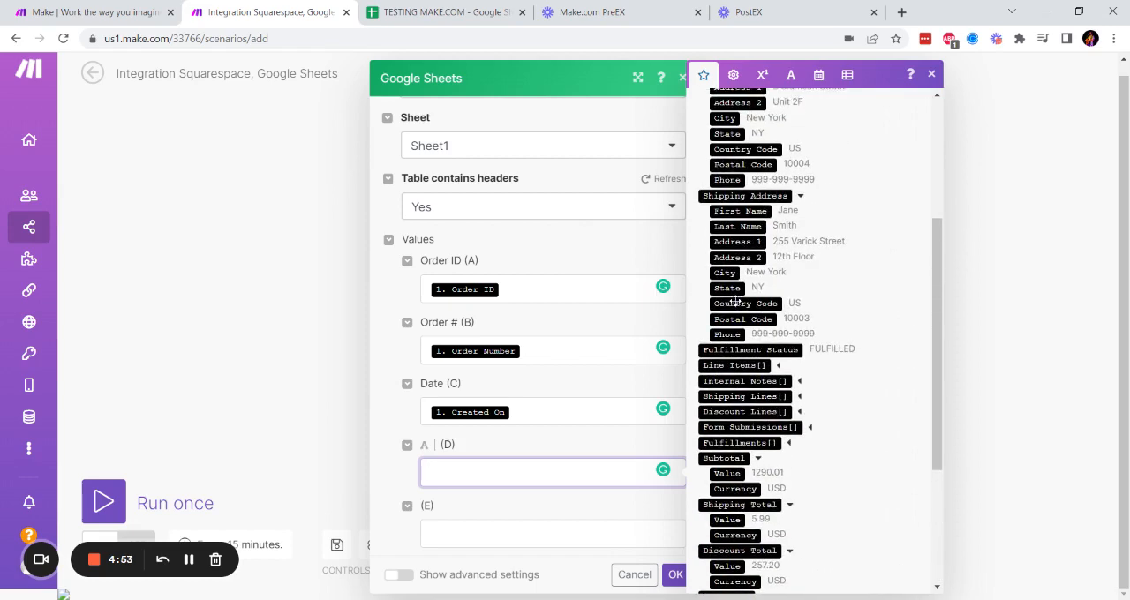
pyautogui.scroll(-5, 516, 344)
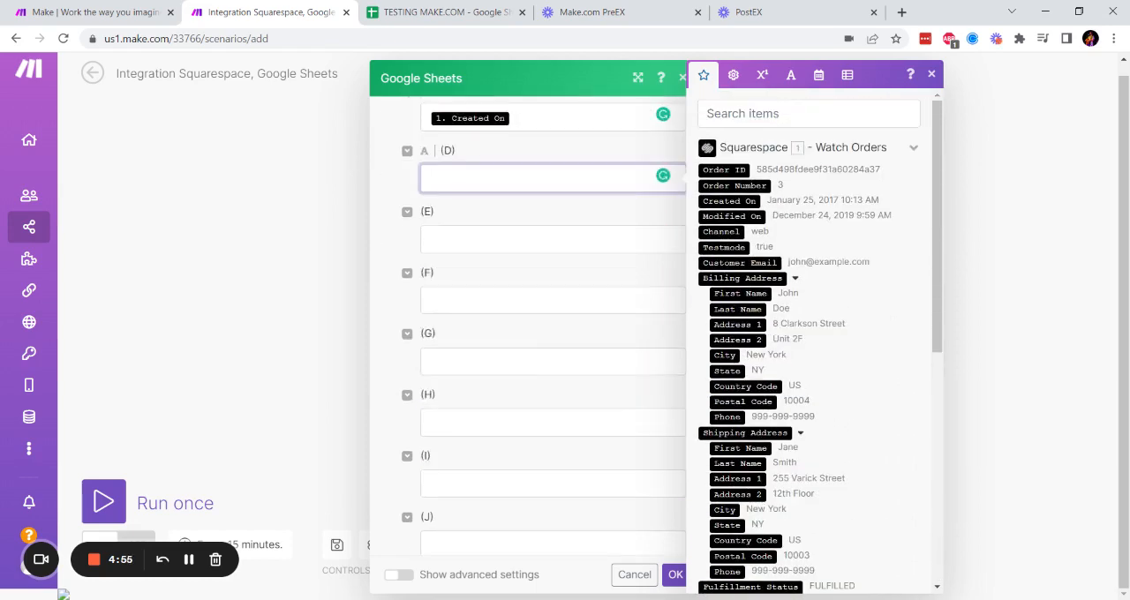
pyautogui.scroll(6, 521, 340)
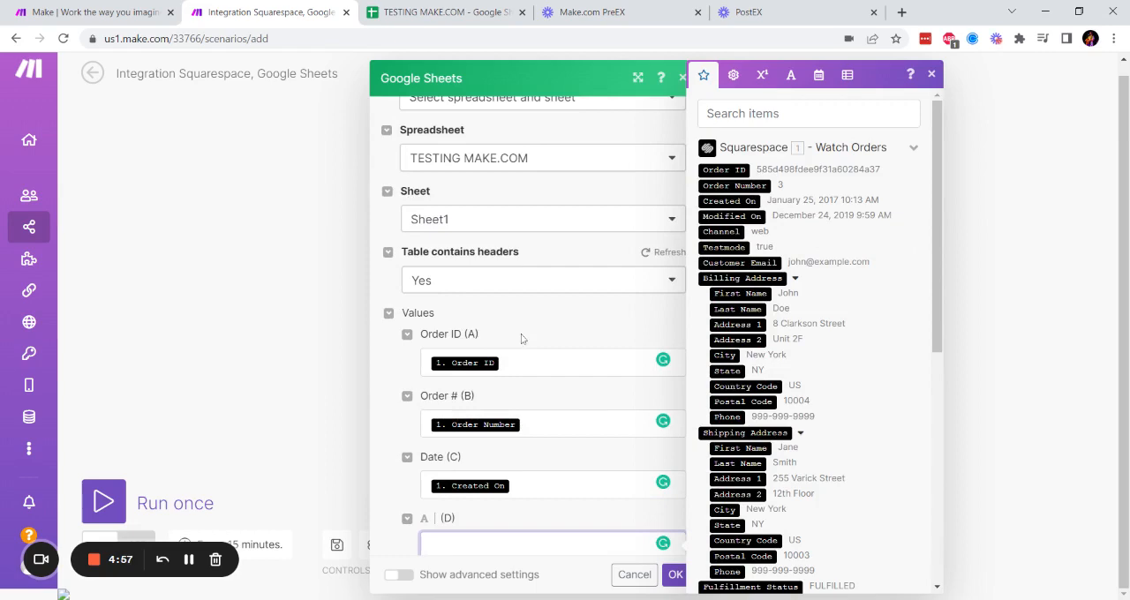
pyautogui.click(613, 306)
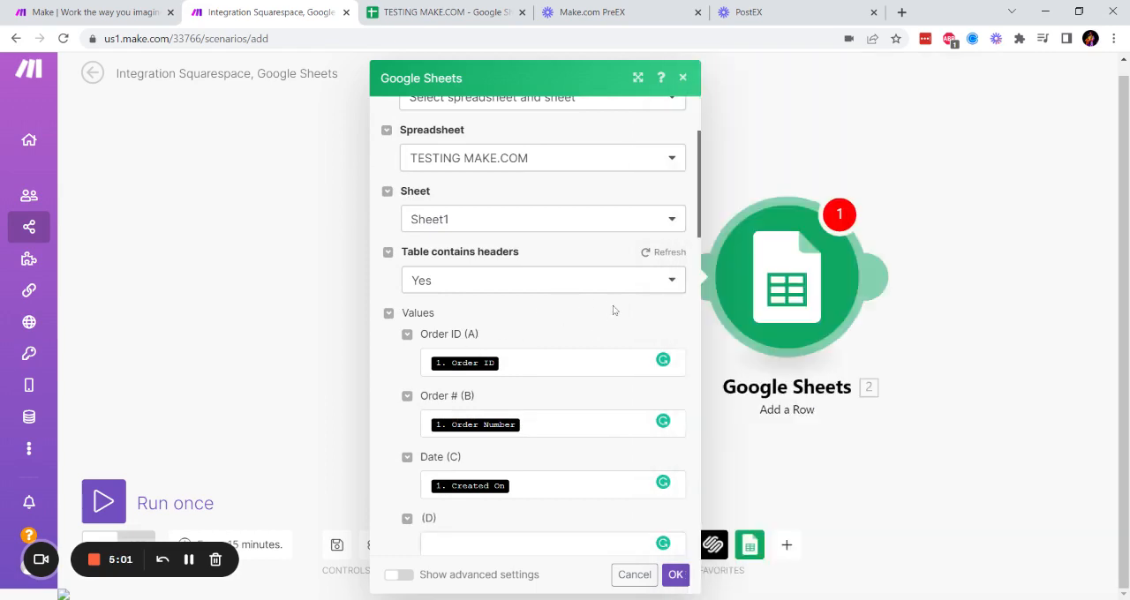
pyautogui.click(676, 575)
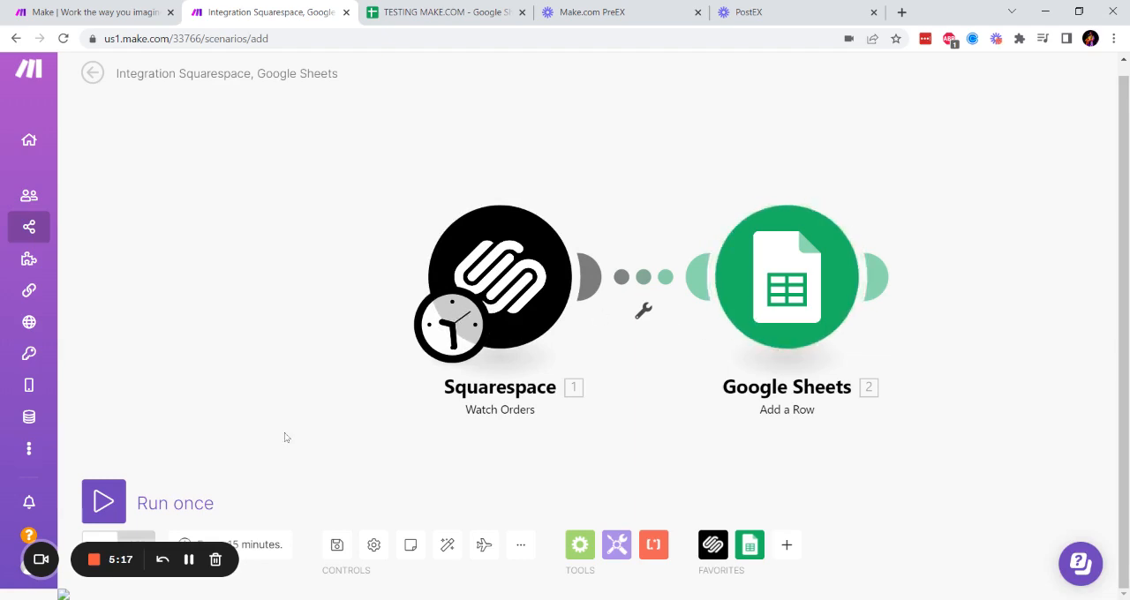
# - Run the scenario once and check the order rows in the TESTING MAKE.COM spreadsheet
pyautogui.click(122, 497)
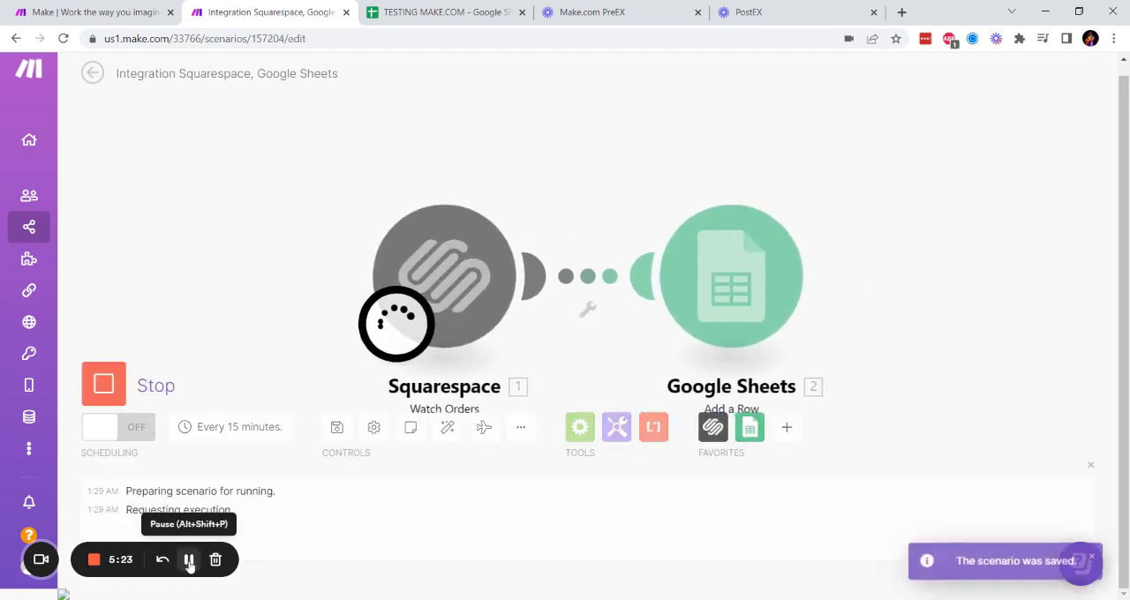
pyautogui.click(463, 10)
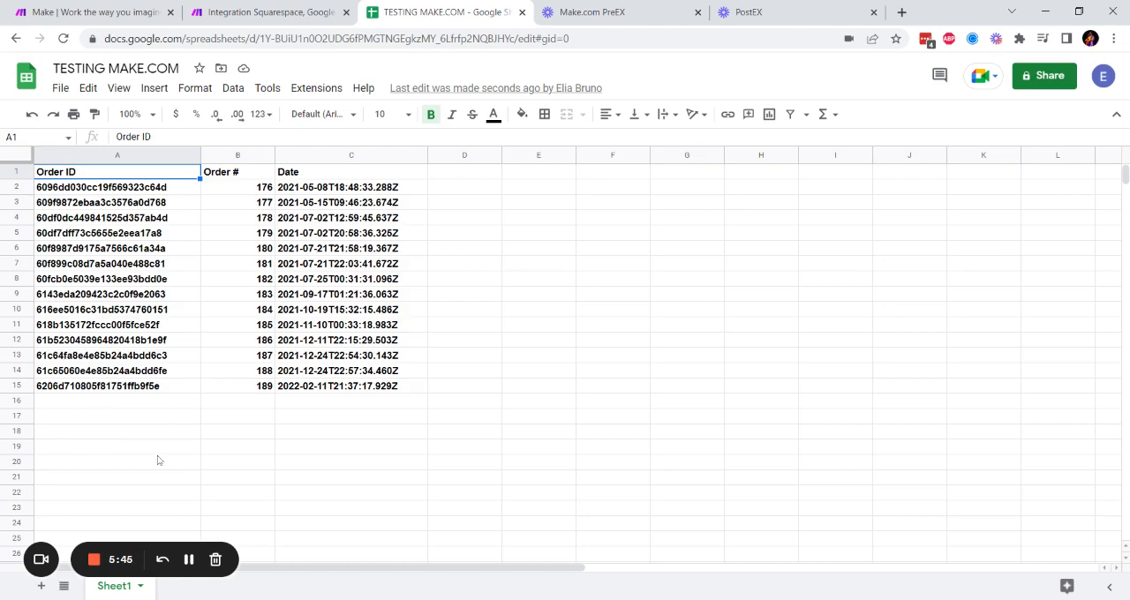
pyautogui.click(292, 15)
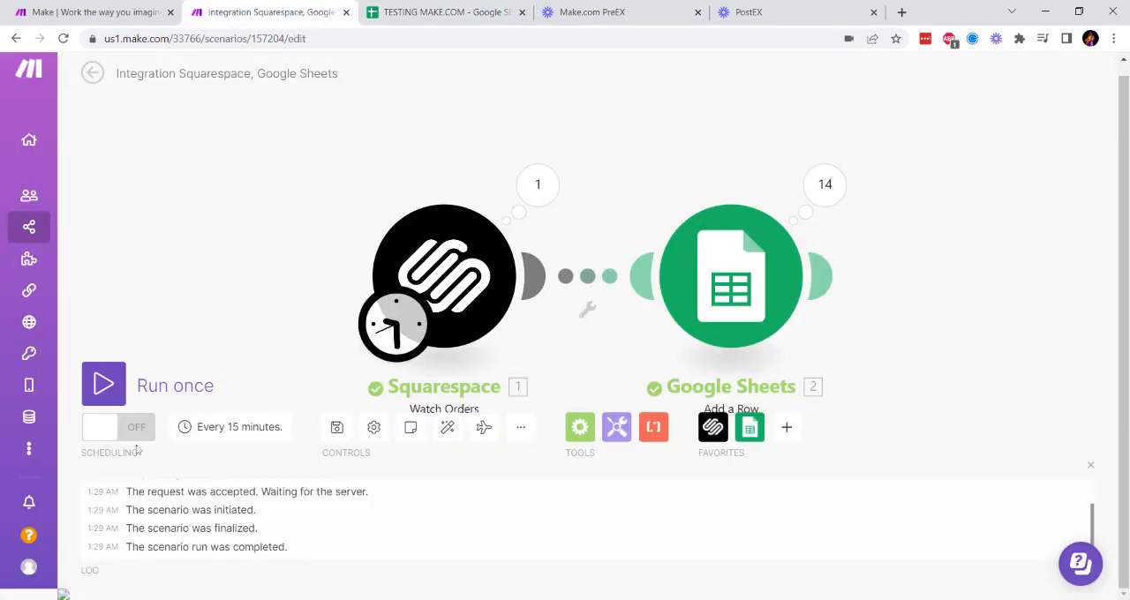
# - Turn on the scenario's scheduling and move the Squarespace module farther away from the Google Sheets module
pyautogui.click(115, 438)
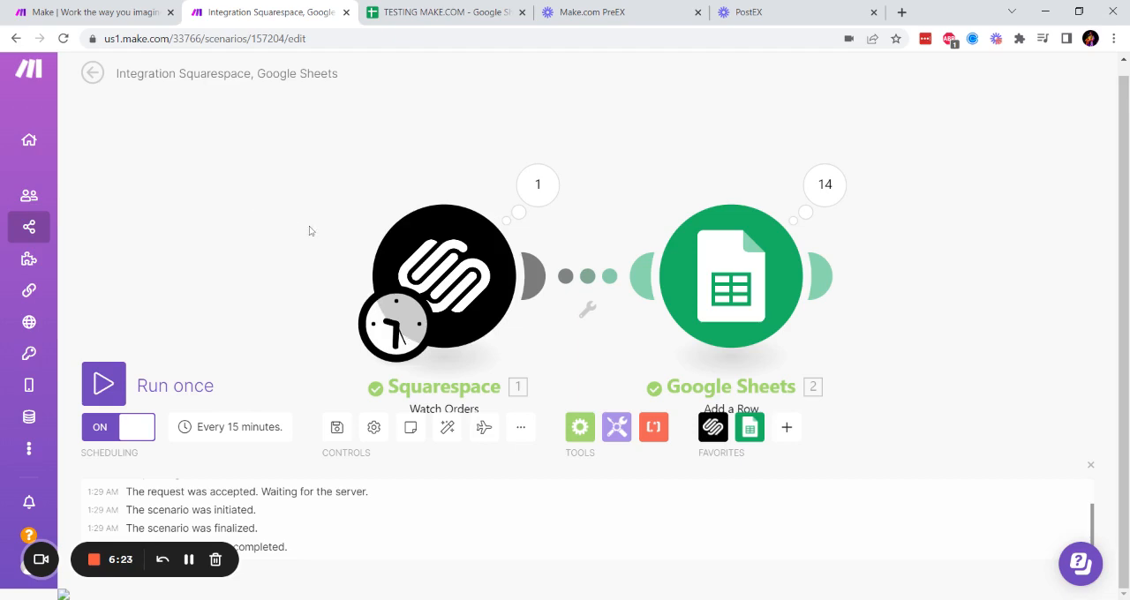
pyautogui.moveTo(393, 268); pyautogui.dragTo(248, 255)
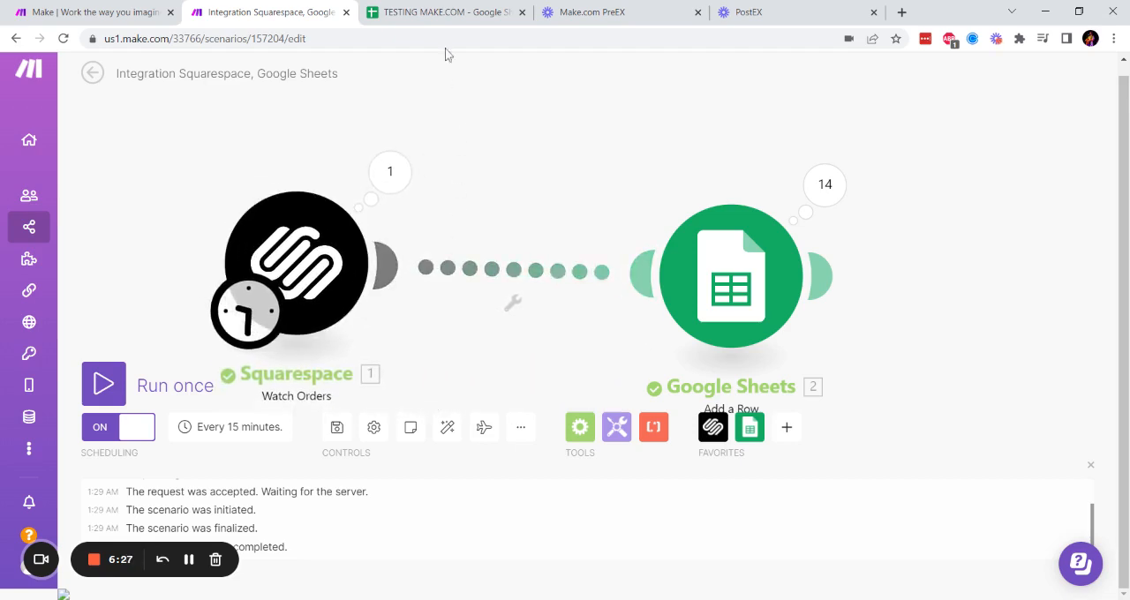
# - Examine how the order dates are formatted in the Date column of the TESTING MAKE.COM spreadsheet
pyautogui.click(447, 14)
pyautogui.click(316, 189)
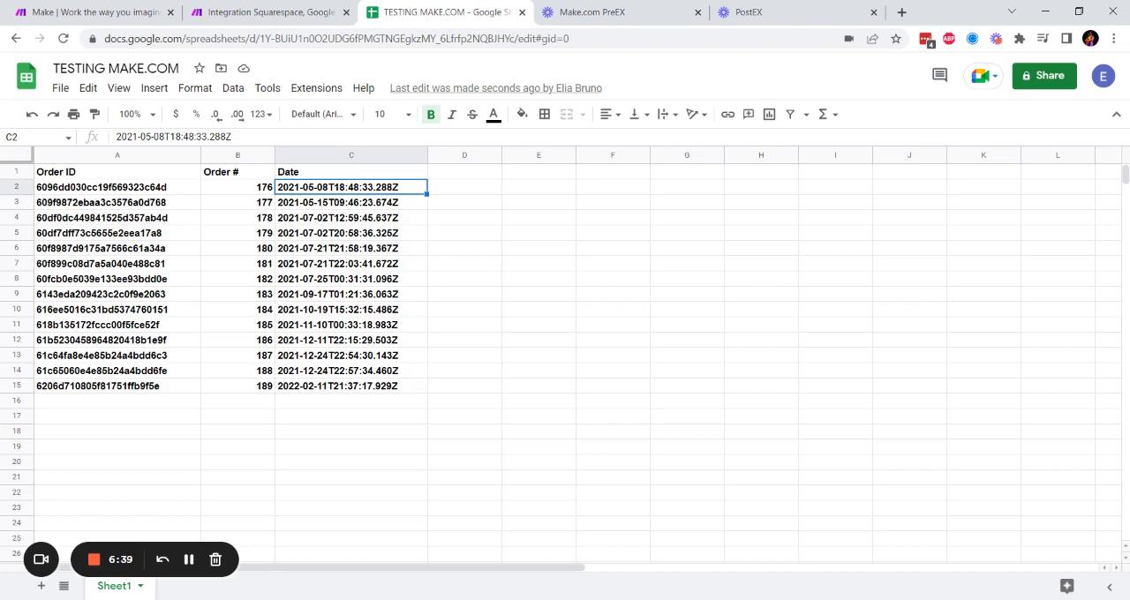
pyautogui.moveTo(115, 137); pyautogui.dragTo(232, 137)
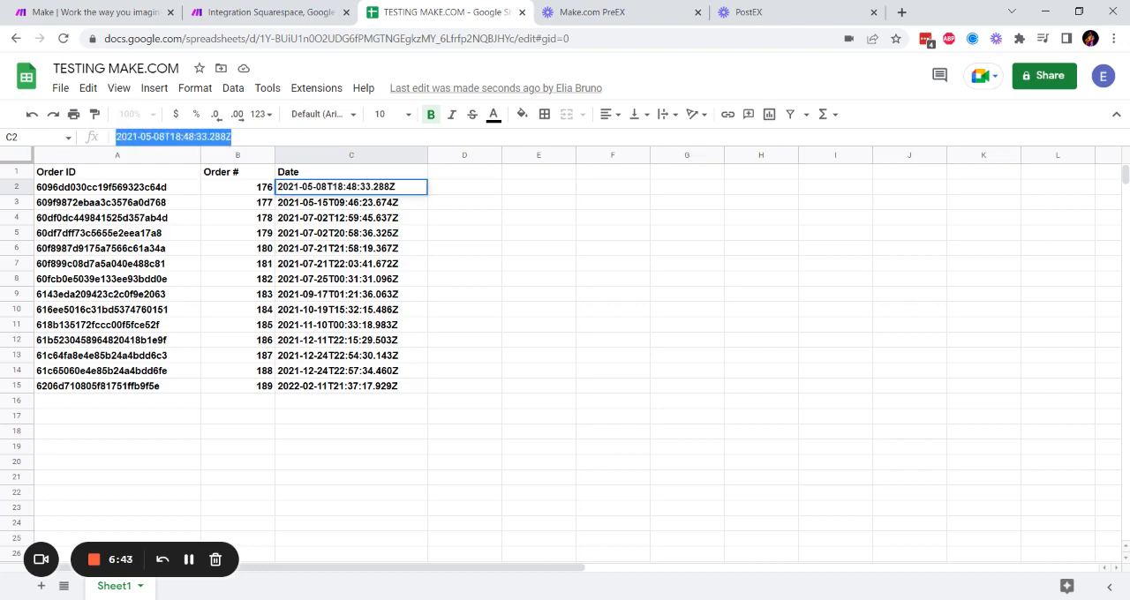
pyautogui.click(322, 233)
pyautogui.click(341, 254)
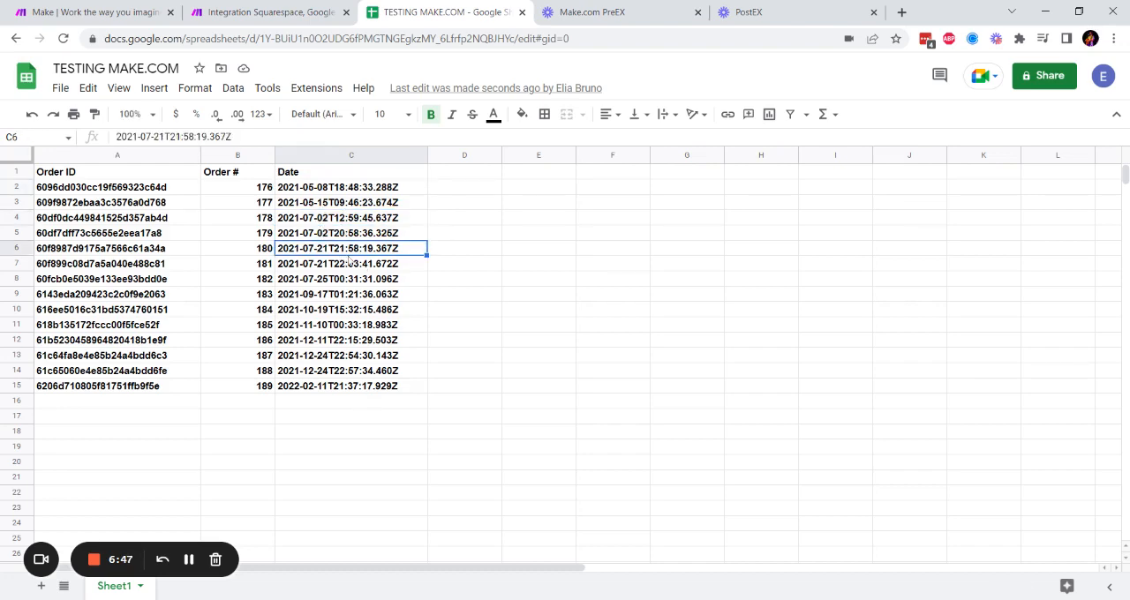
# - Replace the Date (C) mapping in the scenario's Add a Row module with a formatDate function applied to Squarespace's Created On
pyautogui.click(288, 12)
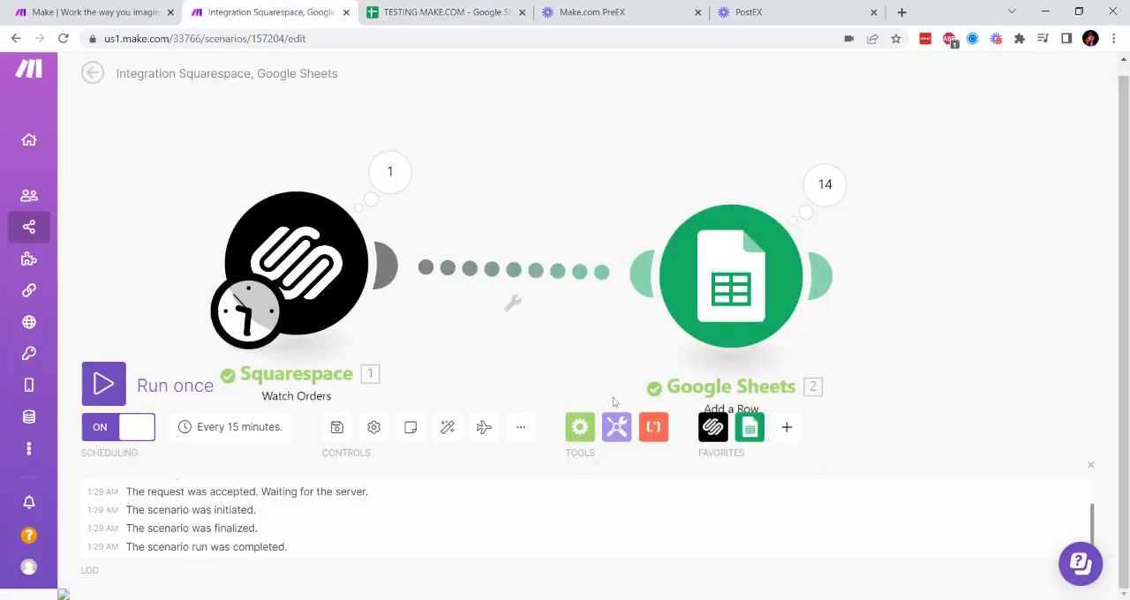
pyautogui.click(740, 291)
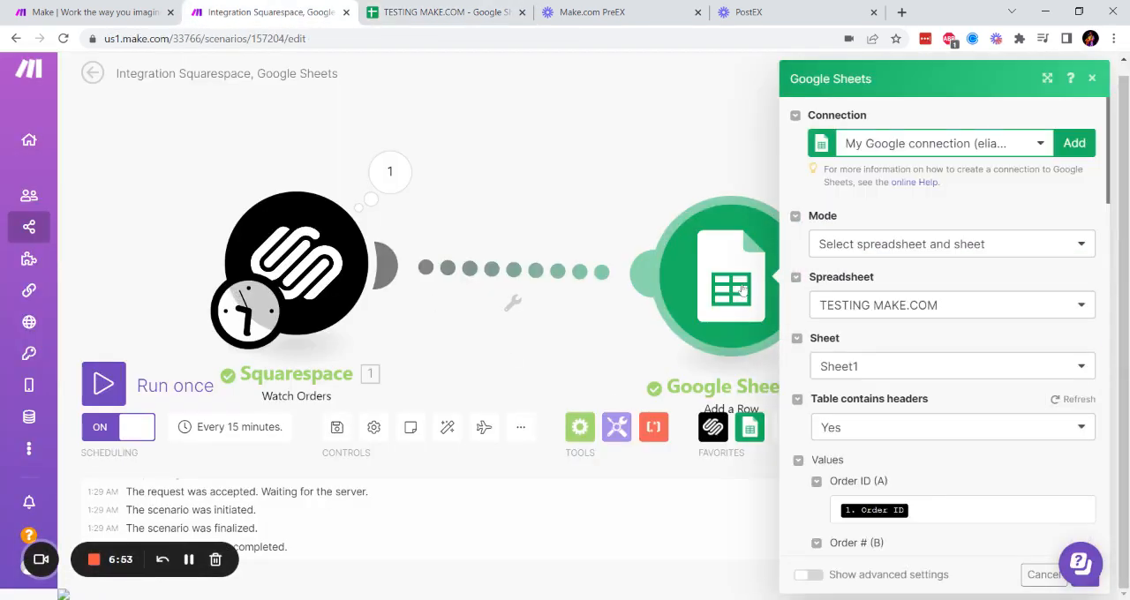
pyautogui.scroll(-3, 867, 232)
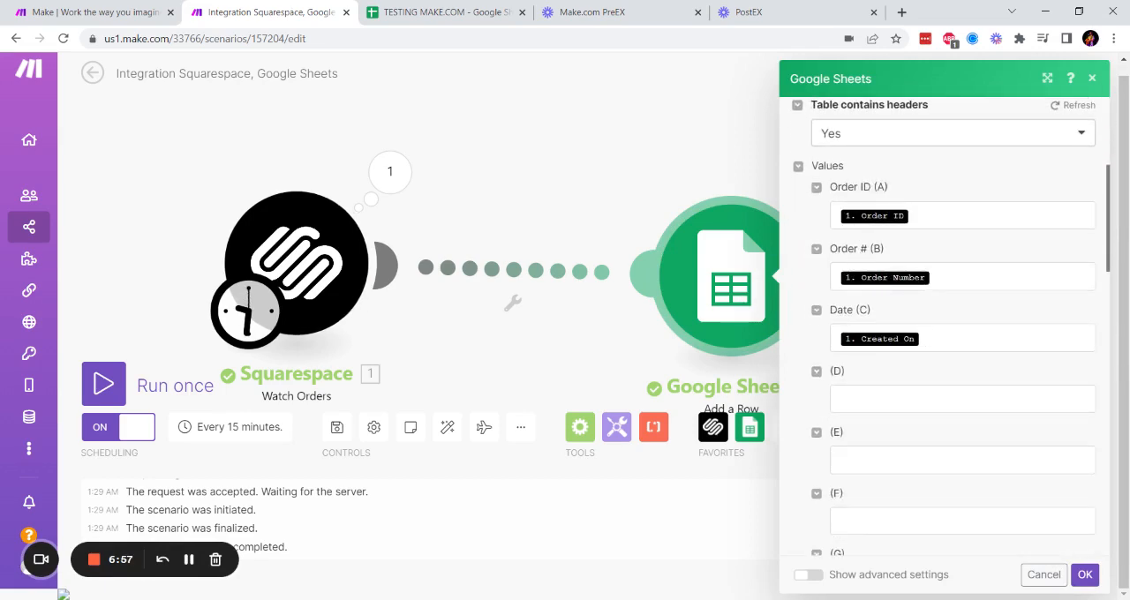
pyautogui.click(864, 339)
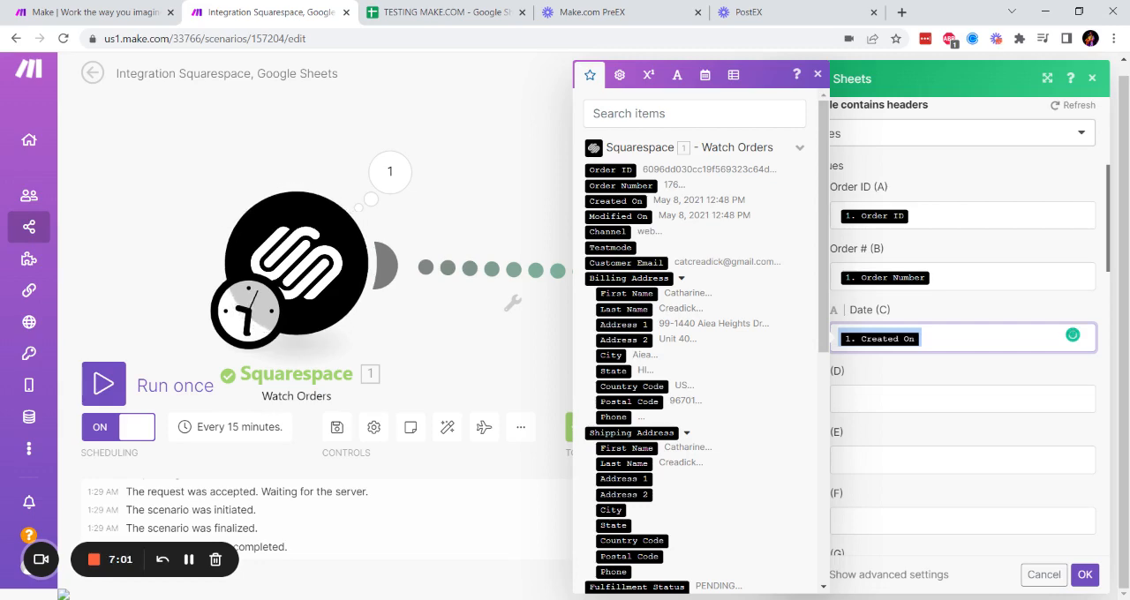
pyautogui.press('BackSpace')
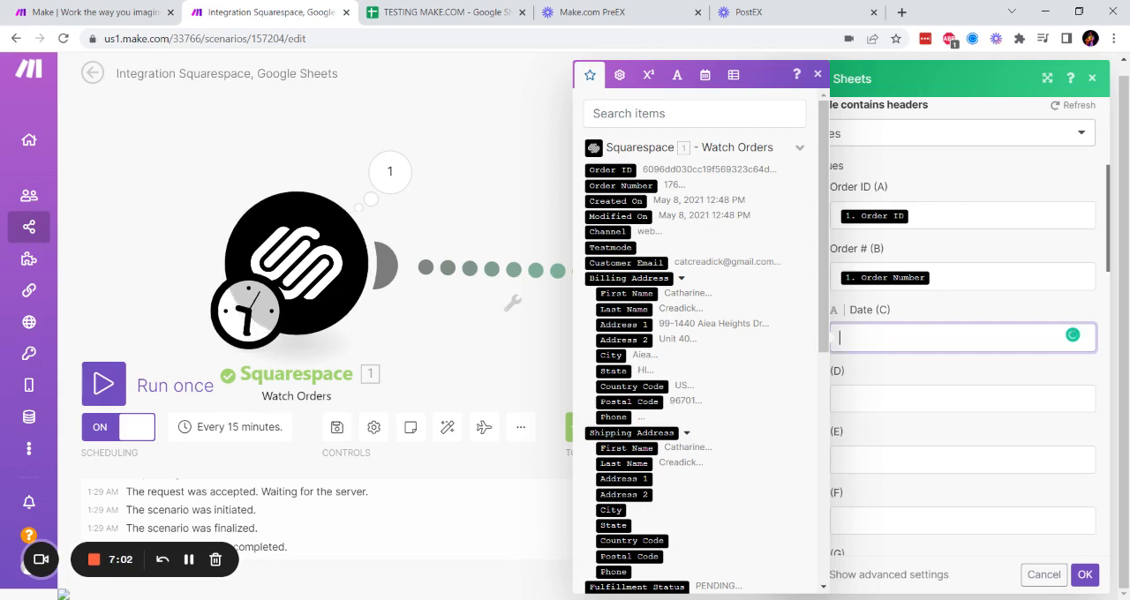
pyautogui.click(706, 78)
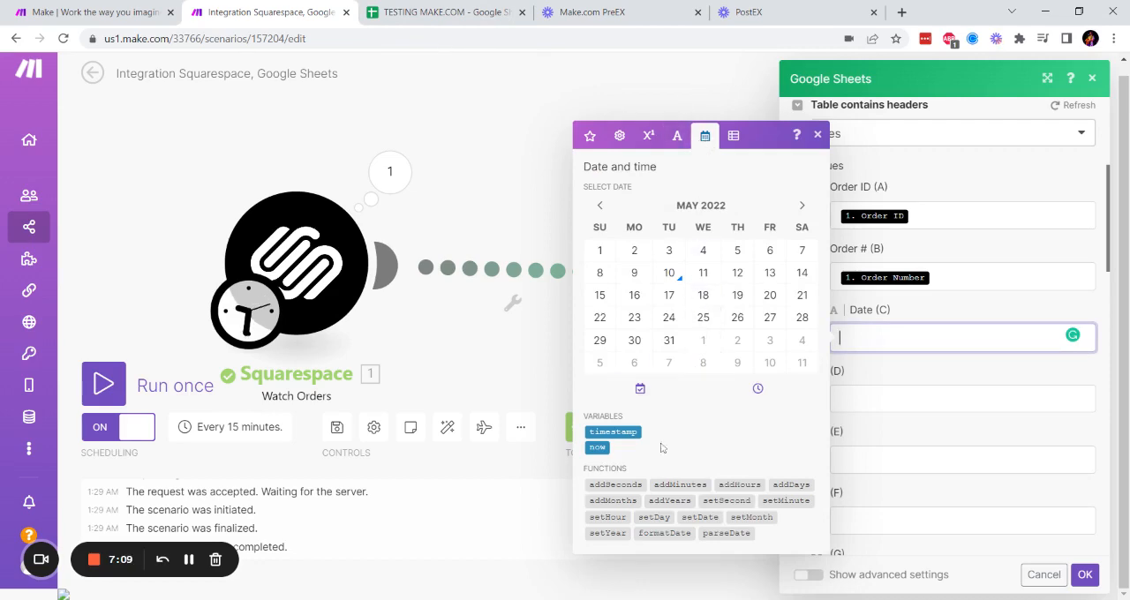
pyautogui.click(664, 534)
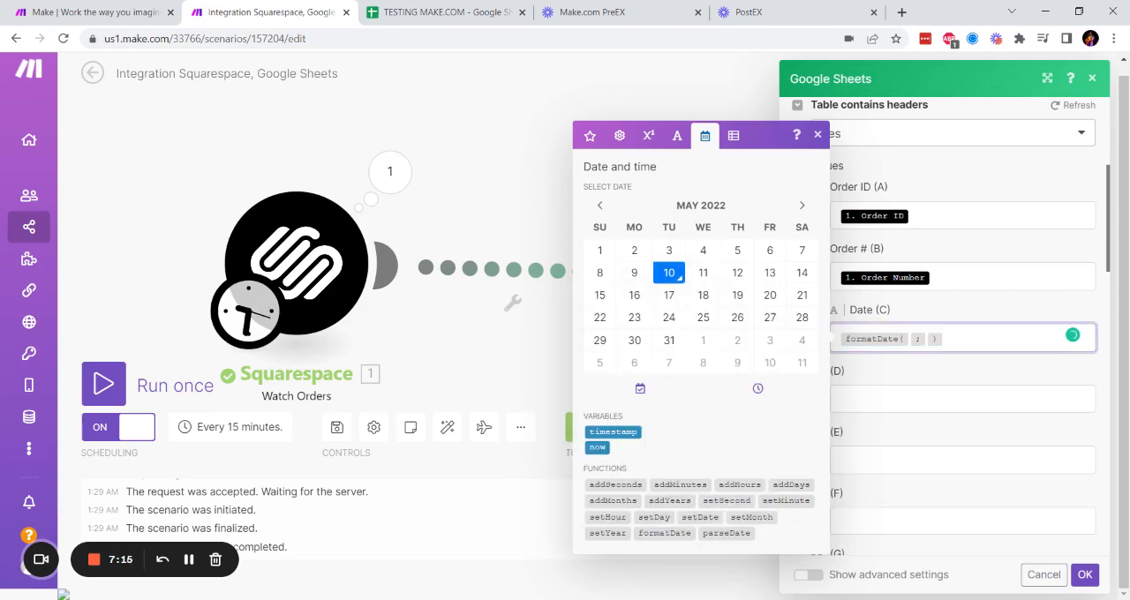
pyautogui.click(587, 137)
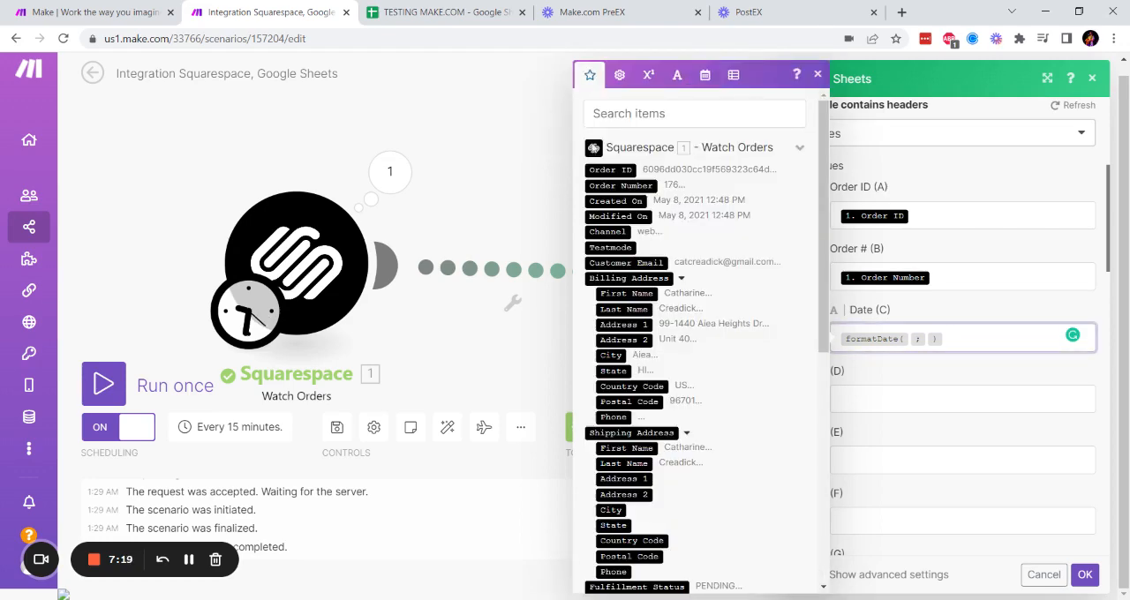
pyautogui.click(617, 201)
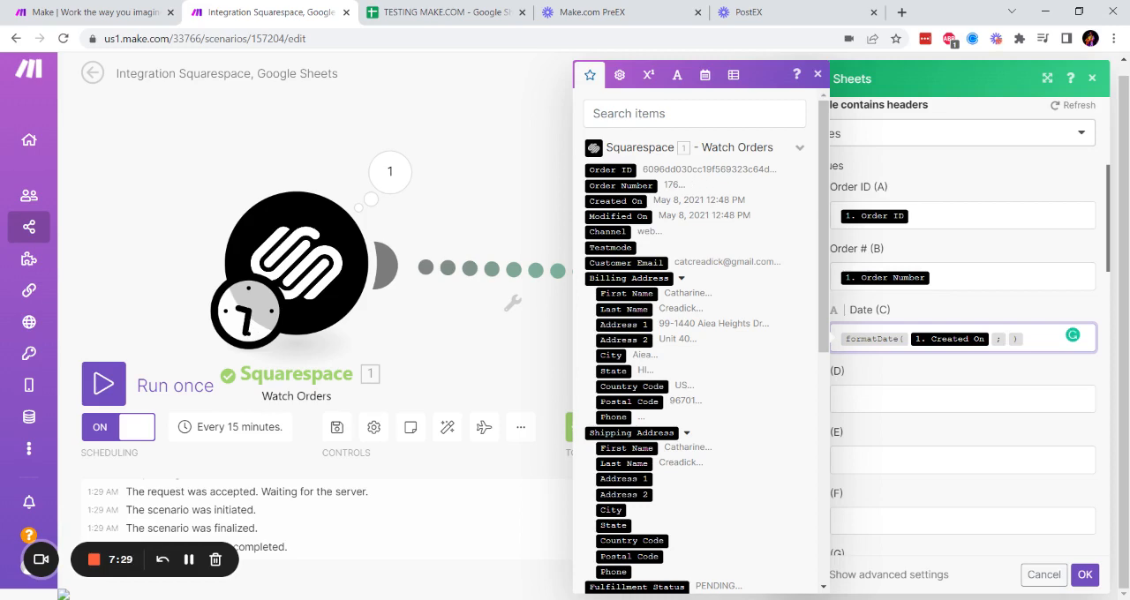
# - Set the formatDate output format to MM/DD/YYYY and confirm the Add a Row module settings
pyautogui.write('MM?')
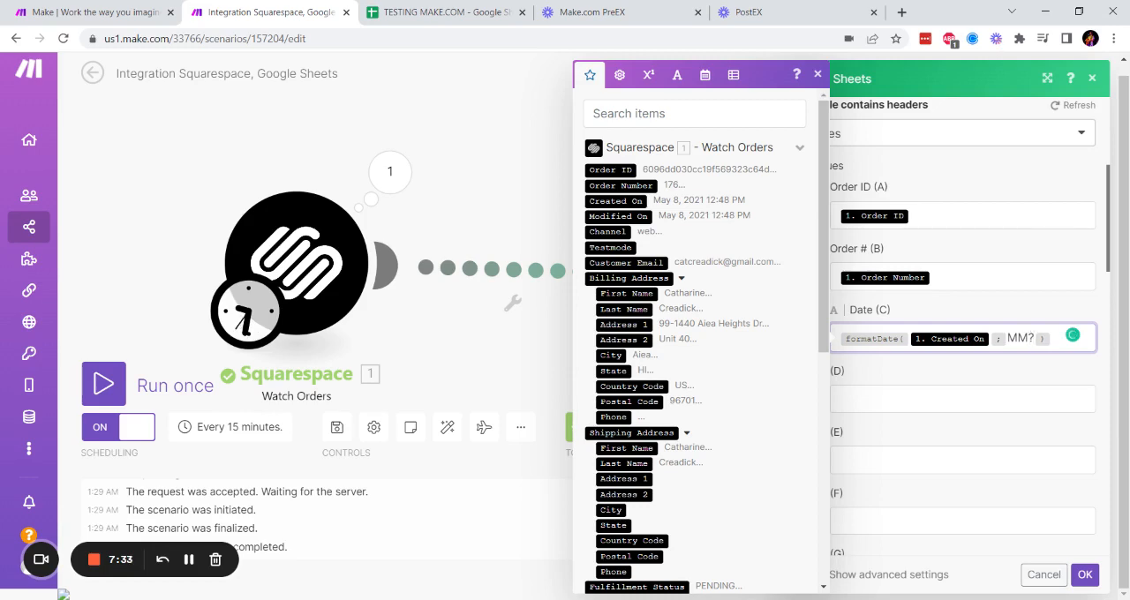
pyautogui.press('BackSpace')
pyautogui.write('/dd')
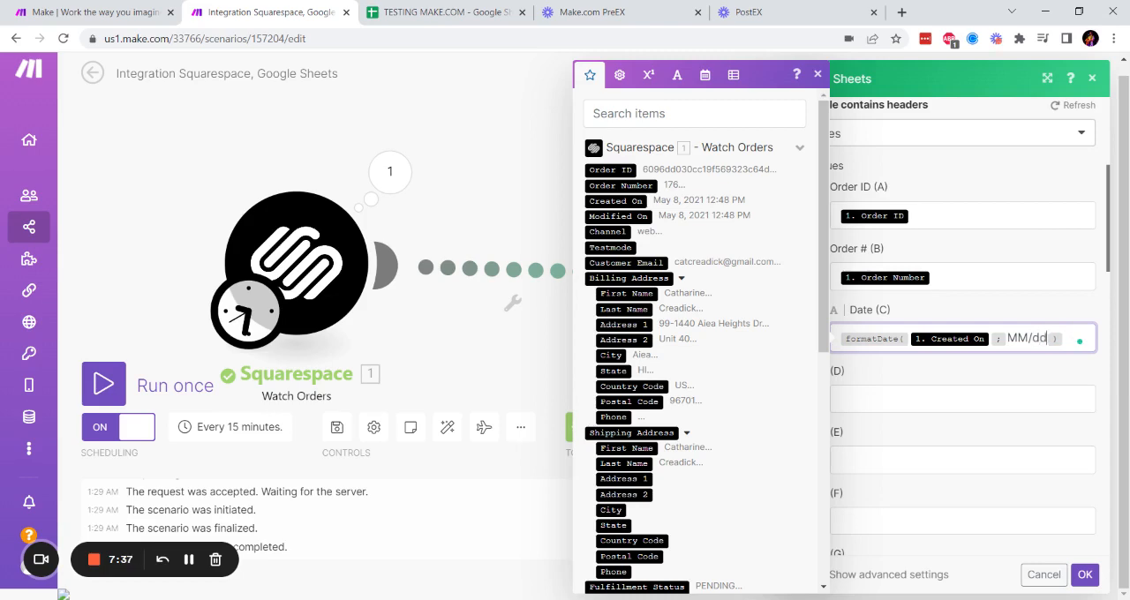
pyautogui.press('BackSpace')
pyautogui.press('BackSpace')
pyautogui.write('DD/YYYY')
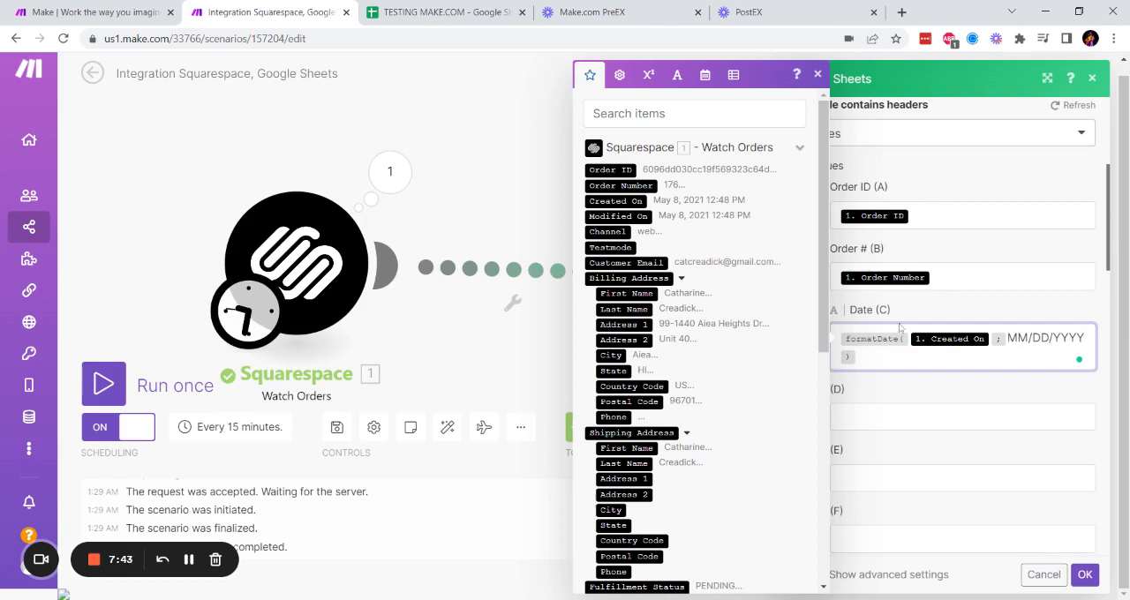
pyautogui.click(1085, 575)
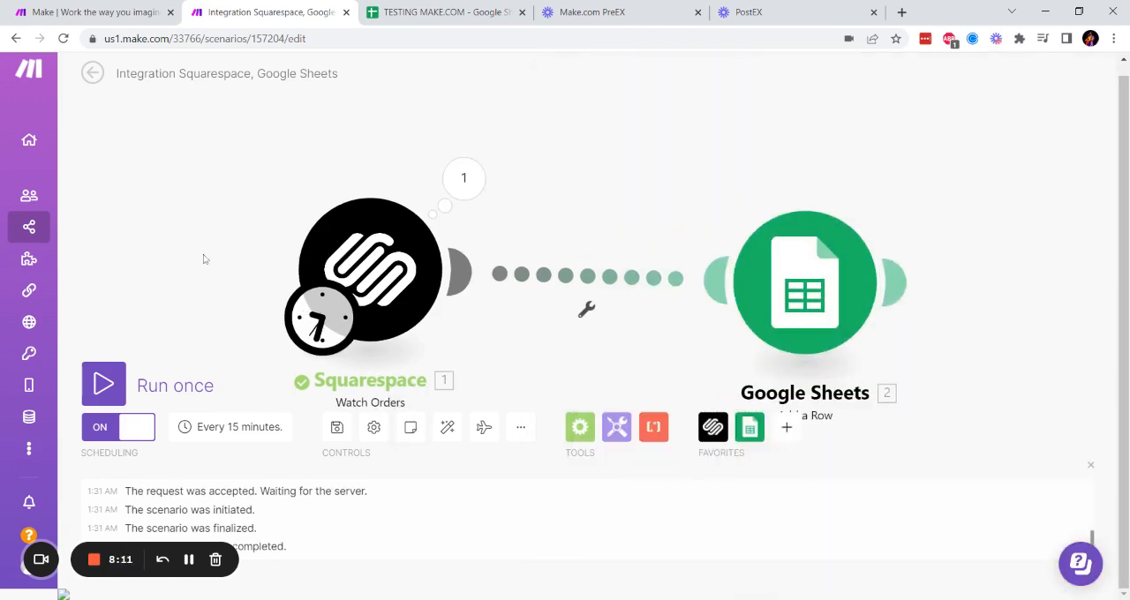
# - Run the scenario once more with the MM/DD/YYYY date formatting
pyautogui.click(104, 384)
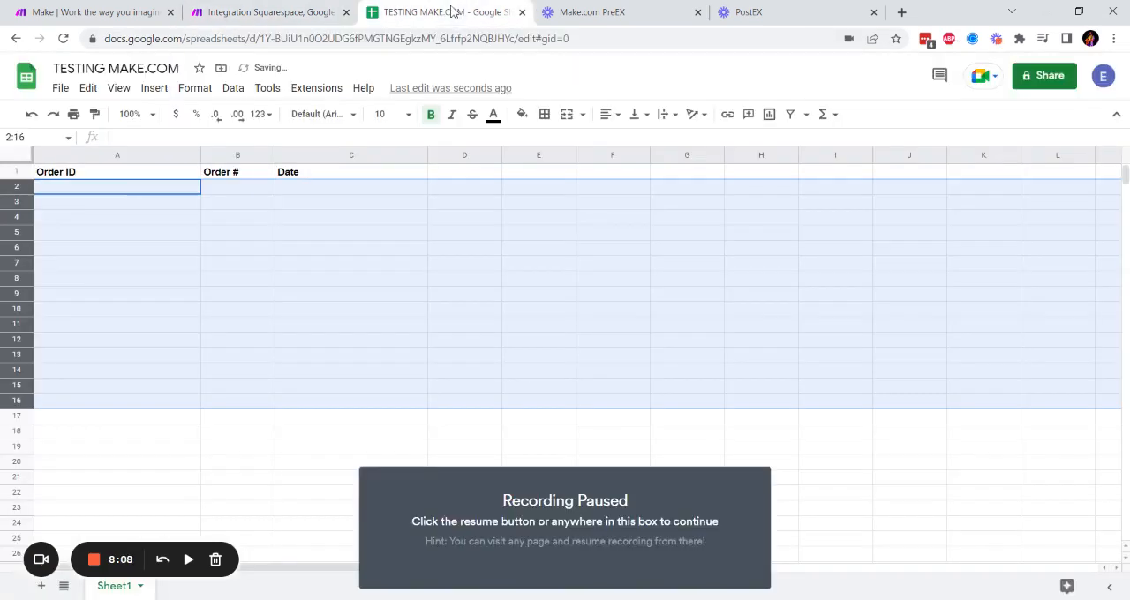
# - Examine the MM/DD/YYYY order dates in the Date column of the TESTING MAKE.COM spreadsheet
pyautogui.click(257, 296)
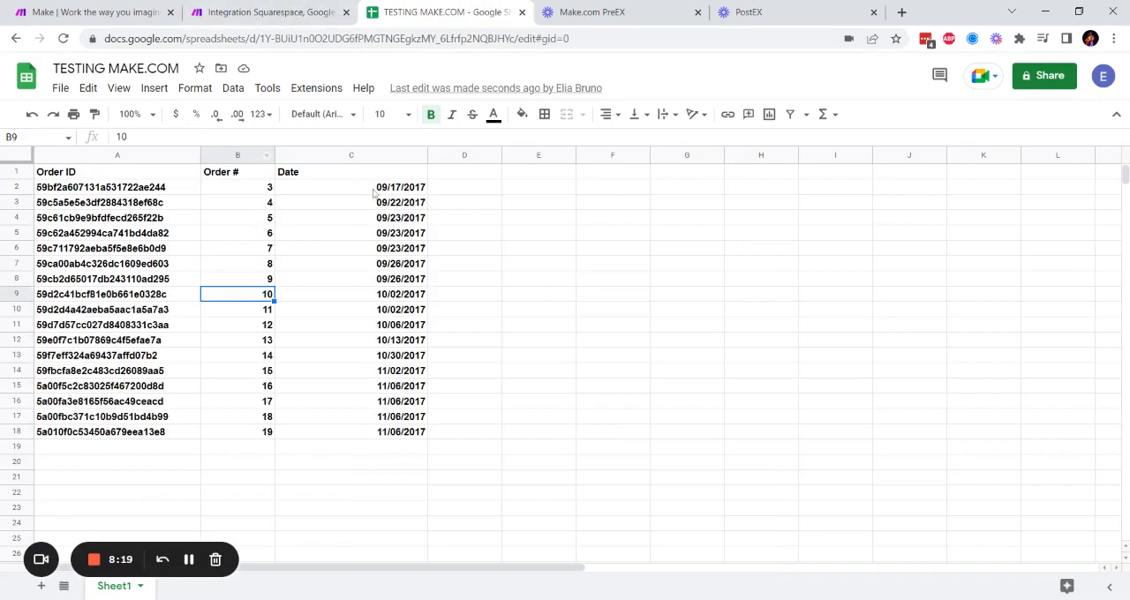
pyautogui.moveTo(388, 187); pyautogui.dragTo(389, 281)
pyautogui.click(463, 279)
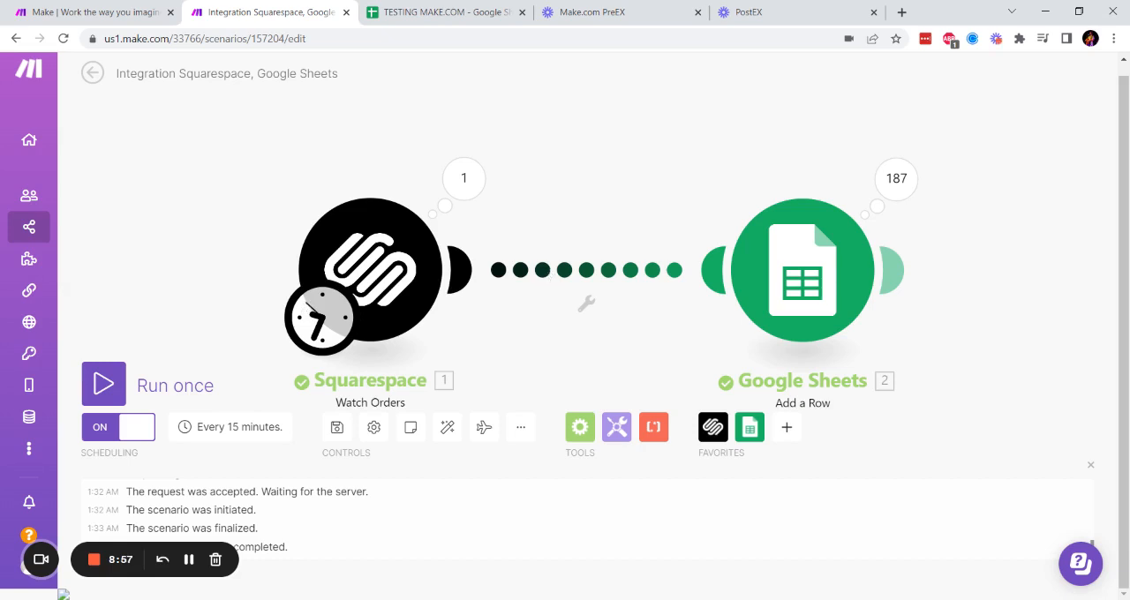
# - In the Make scenario, start a filter between the Squarespace and Google Sheets modules and label it "SKU FILTER"
pyautogui.click(549, 274)
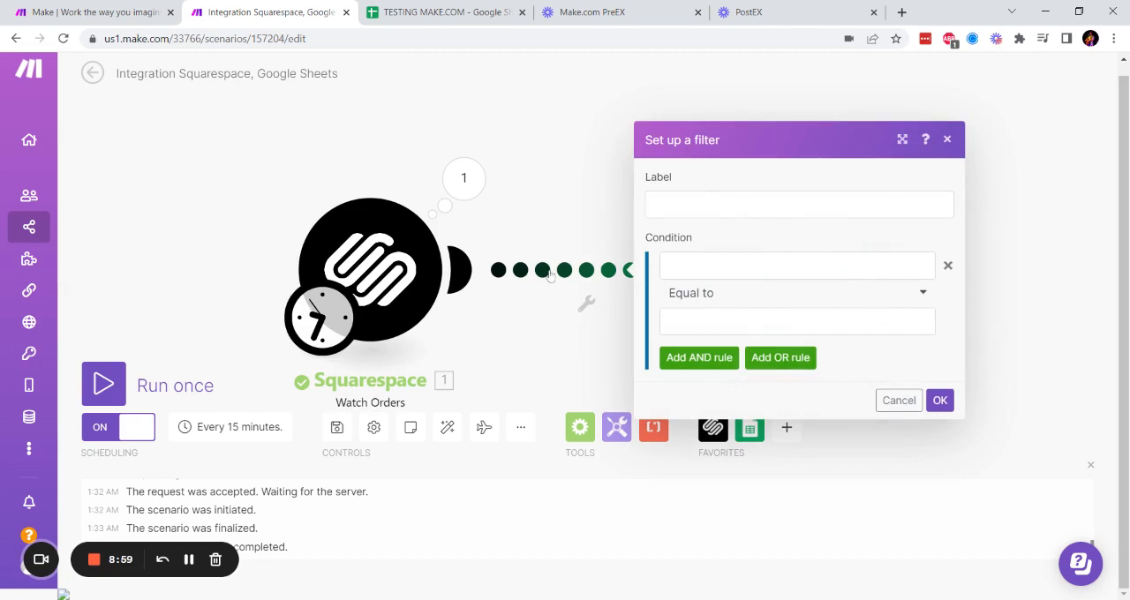
pyautogui.click(737, 211)
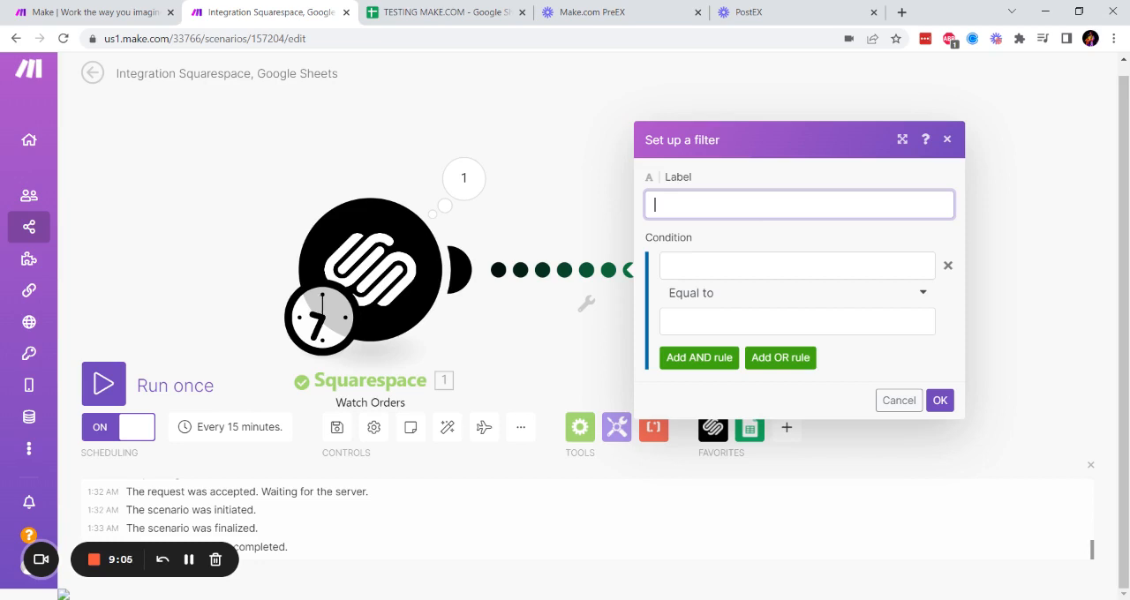
pyautogui.write('SKU FILTER')
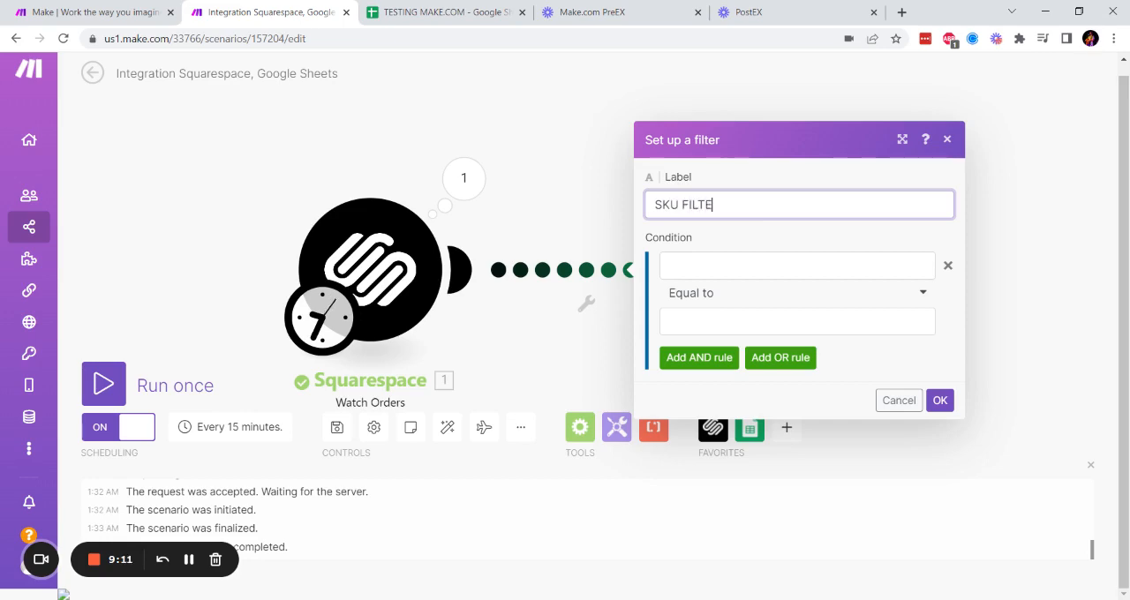
# - Map the SKU from Squarespace's Line Items as the value the filter condition evaluates
pyautogui.click(912, 265)
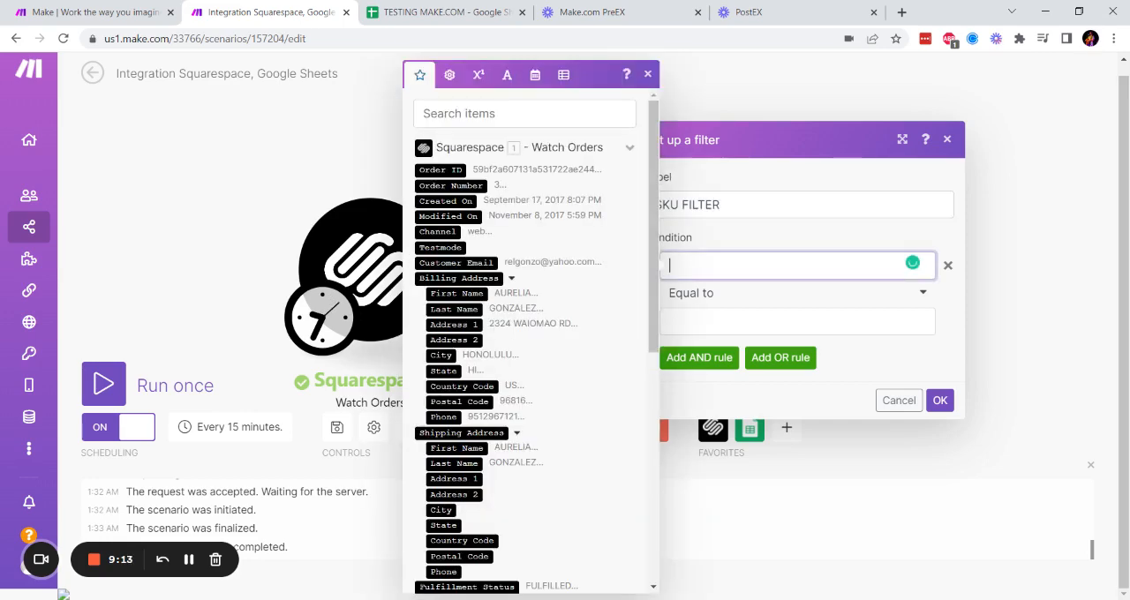
pyautogui.scroll(-5, 524, 344)
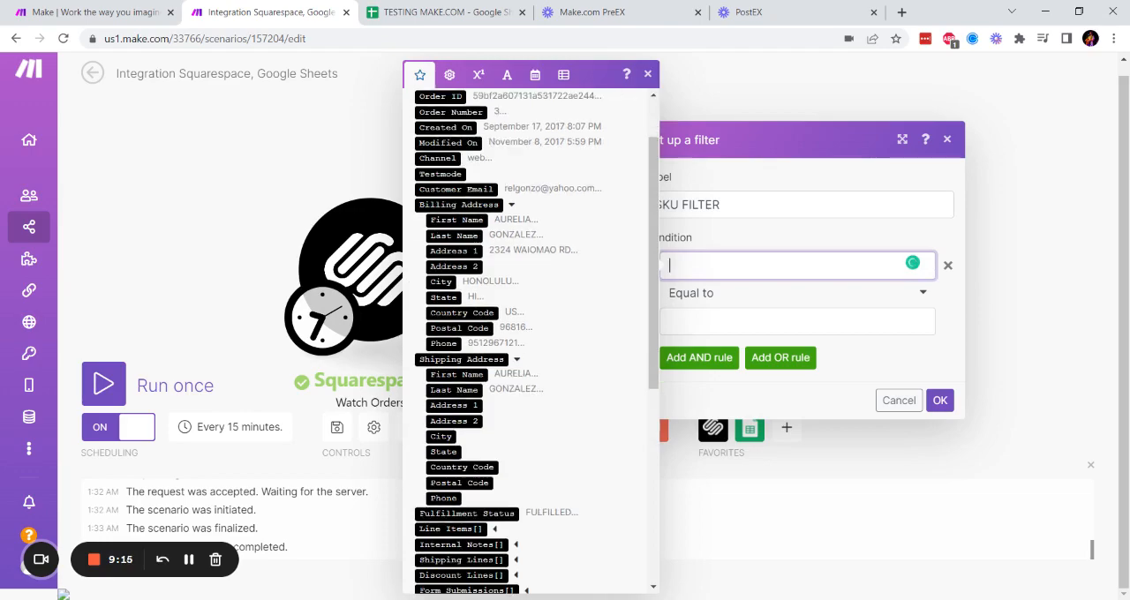
pyautogui.scroll(-2, 528, 267)
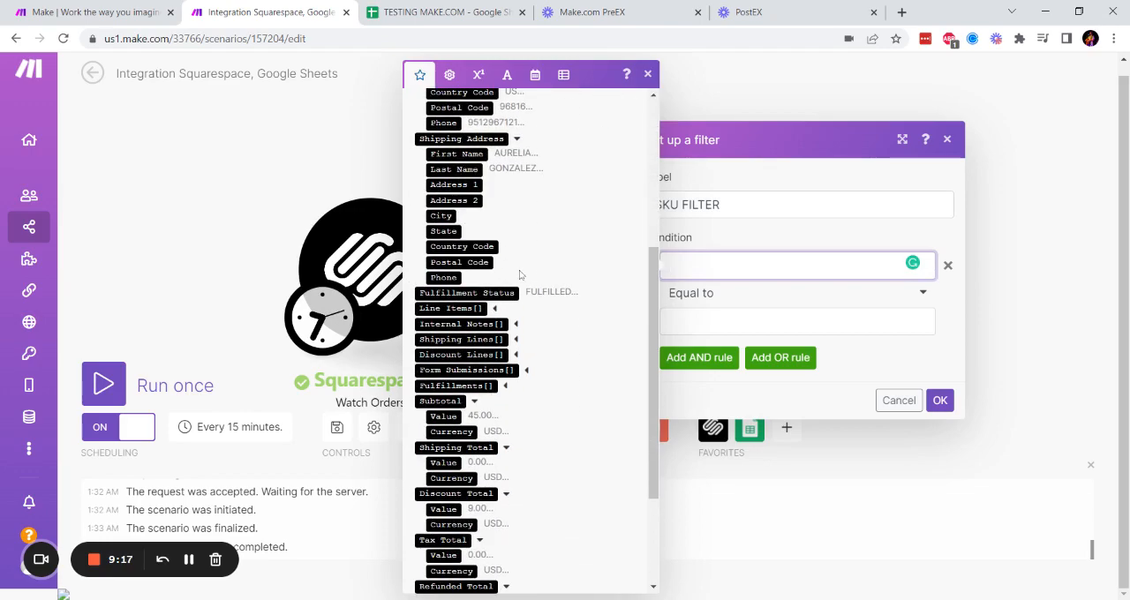
pyautogui.click(496, 309)
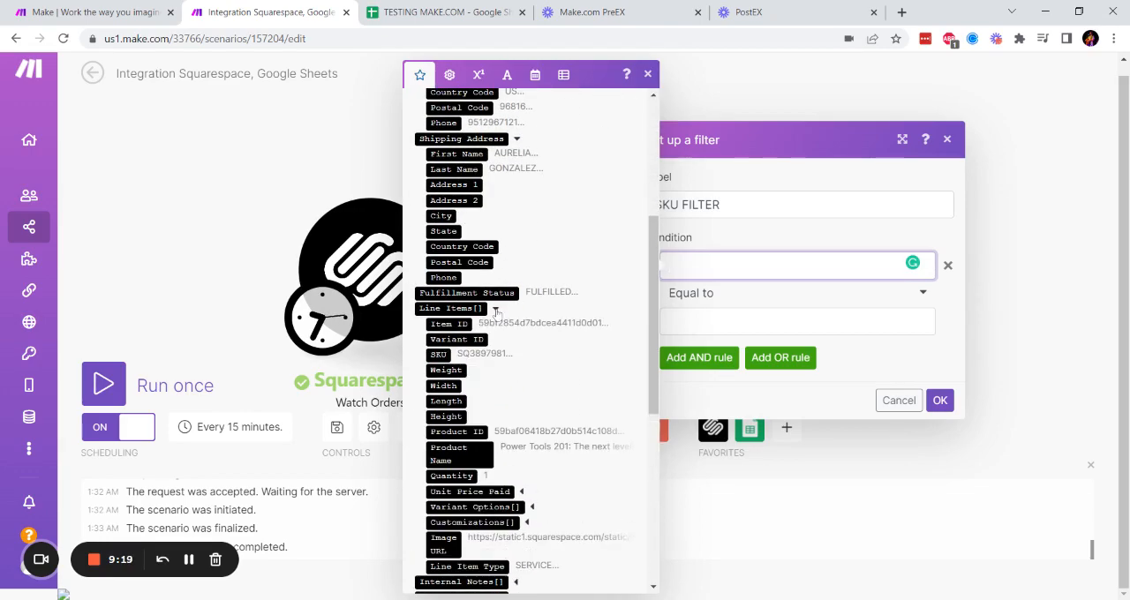
pyautogui.click(439, 354)
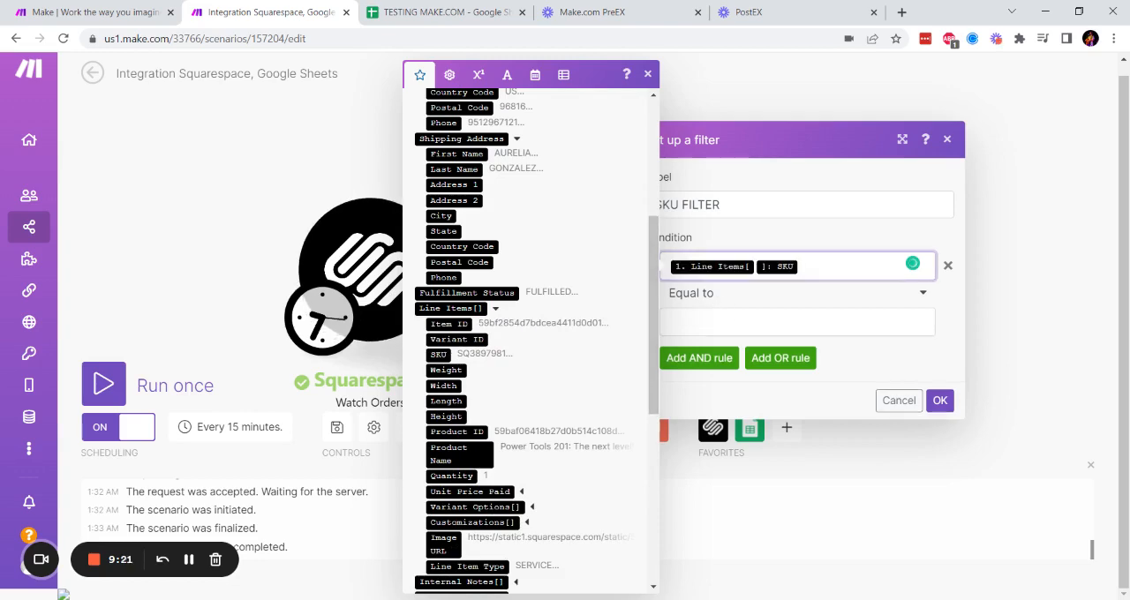
# - Set the SKU condition's operator to Contains and its comparison value to SBU
pyautogui.click(724, 321)
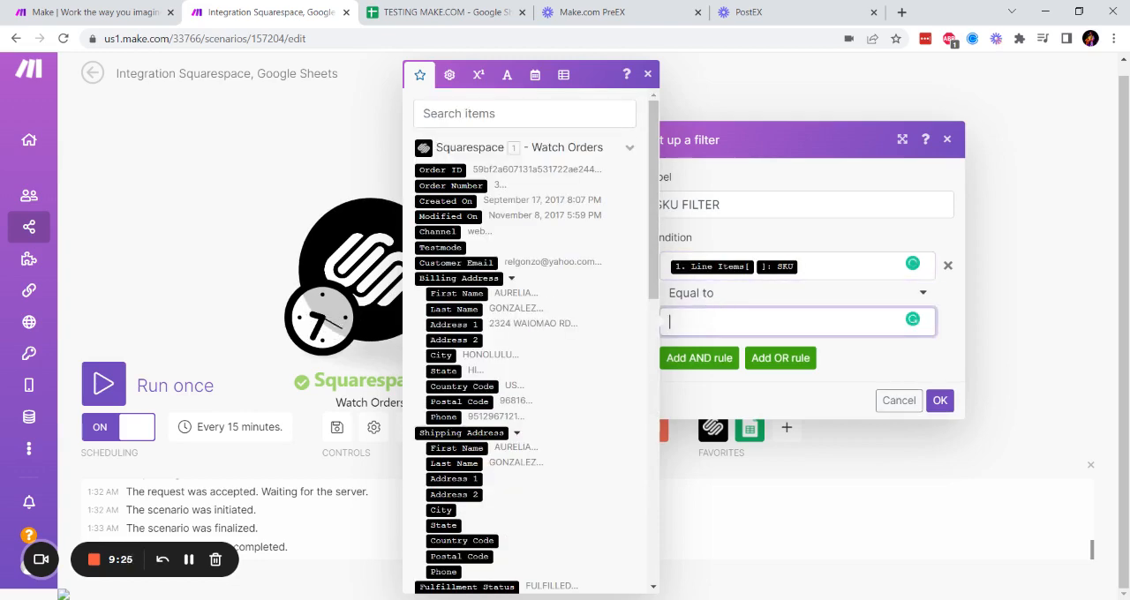
pyautogui.click(922, 293)
pyautogui.scroll(-2, 726, 395)
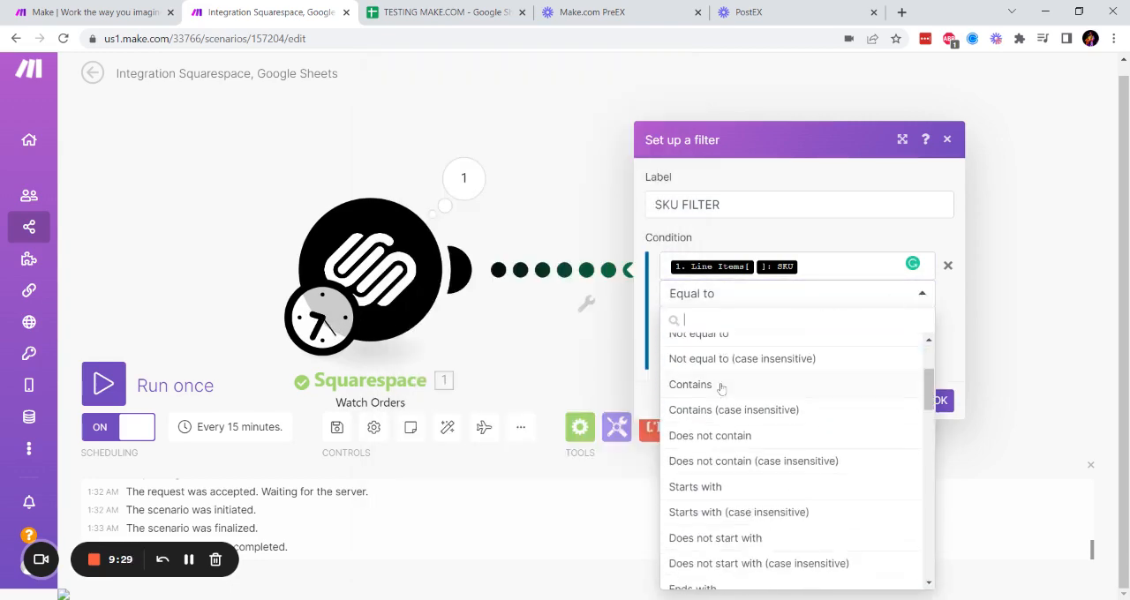
pyautogui.click(726, 394)
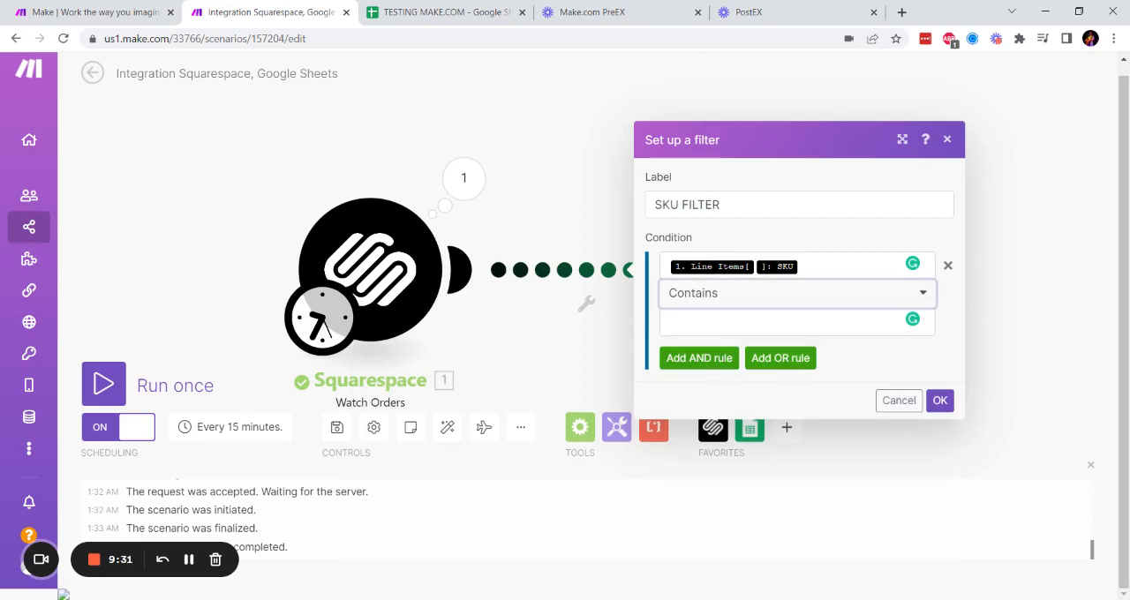
pyautogui.click(739, 322)
pyautogui.write('SBU')
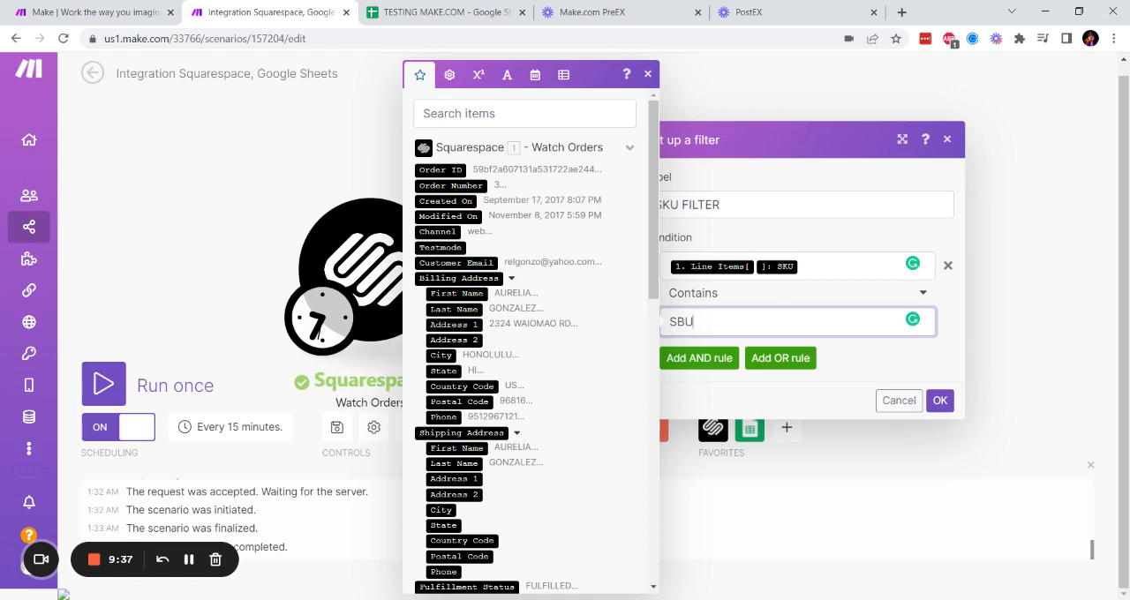
# - Clear the Line Items SKU mapping and the SBU comparison value from the filter condition
pyautogui.moveTo(666, 267); pyautogui.dragTo(808, 267)
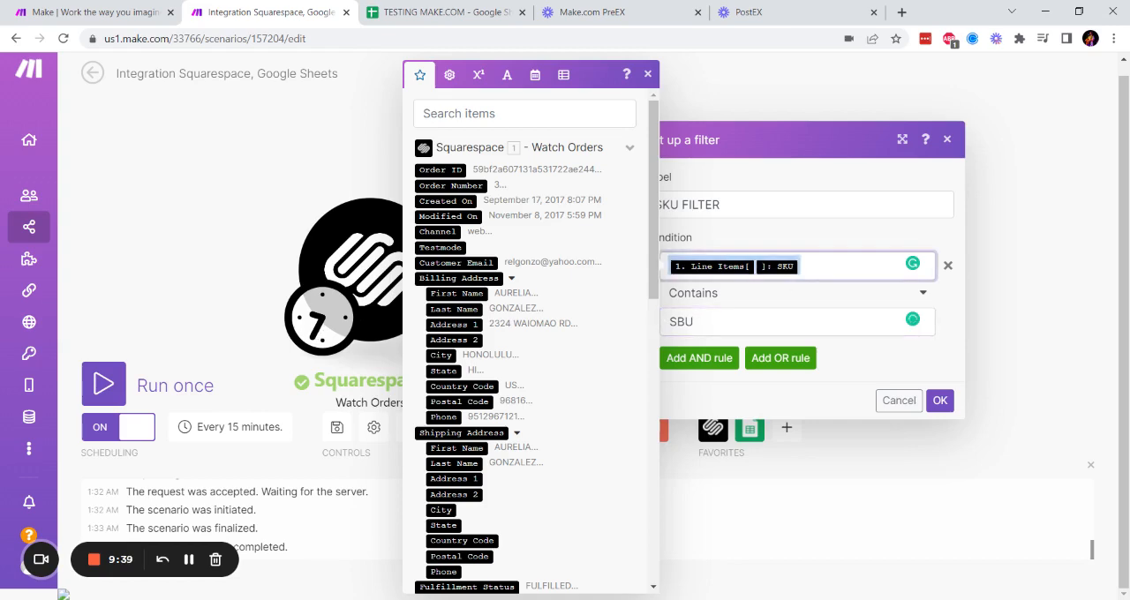
pyautogui.press('BackSpace')
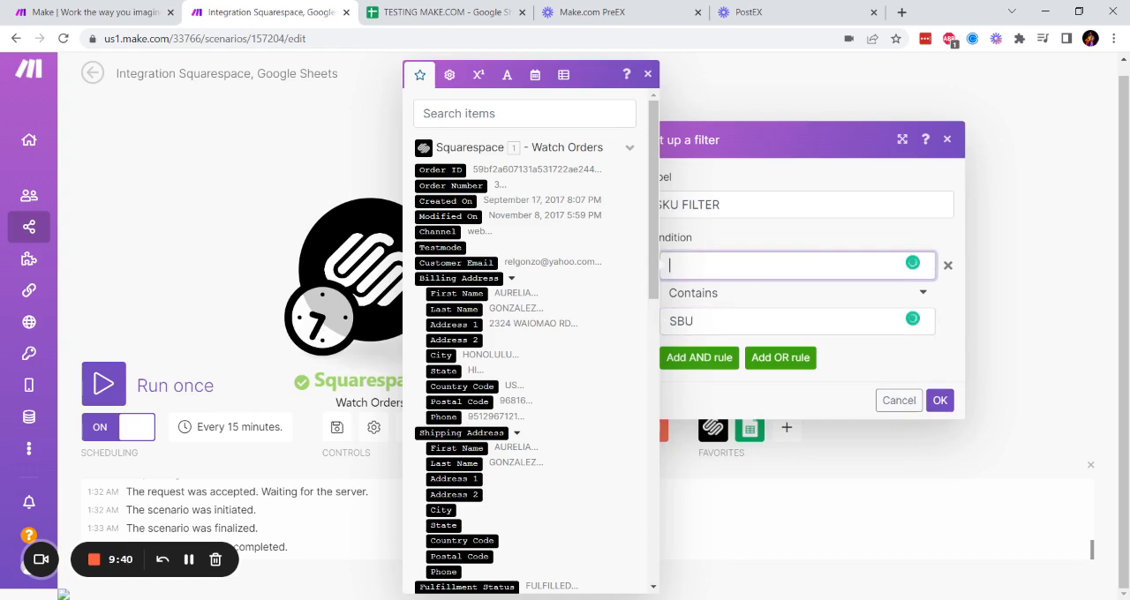
pyautogui.doubleClick(726, 315)
pyautogui.press('BackSpace')
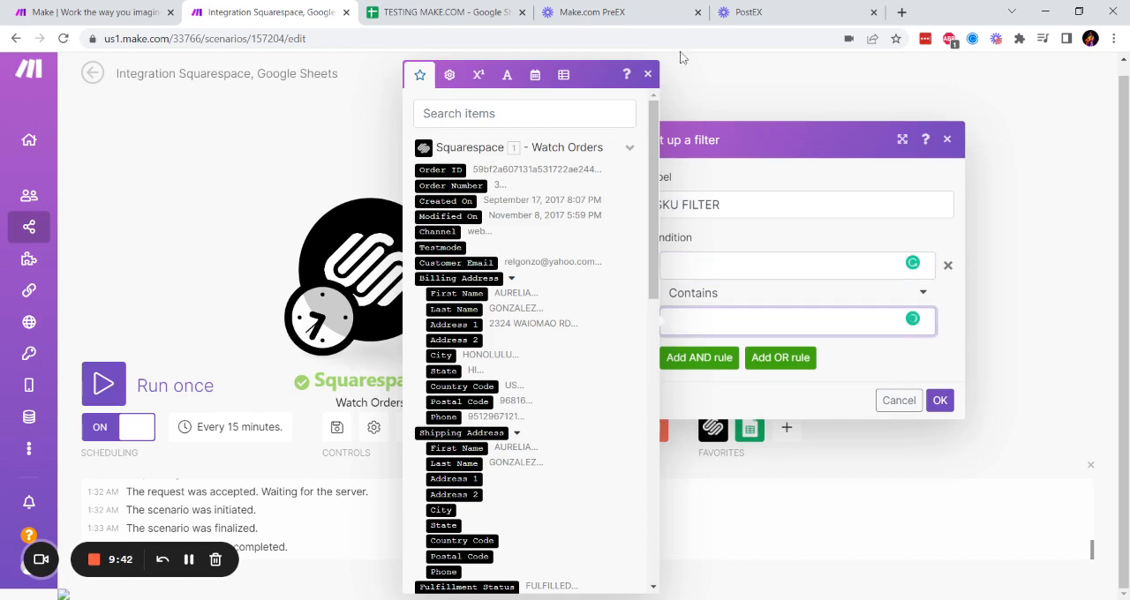
pyautogui.click(647, 74)
# - Map the Billing Address State in the filter condition and set its comparison value to CA
pyautogui.click(777, 264)
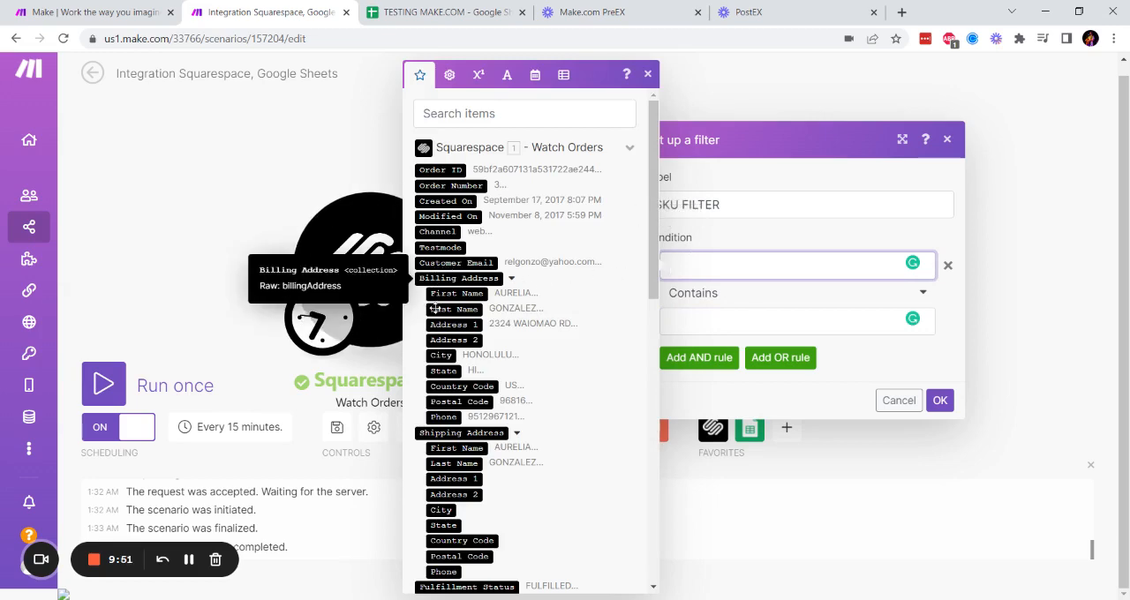
pyautogui.click(444, 371)
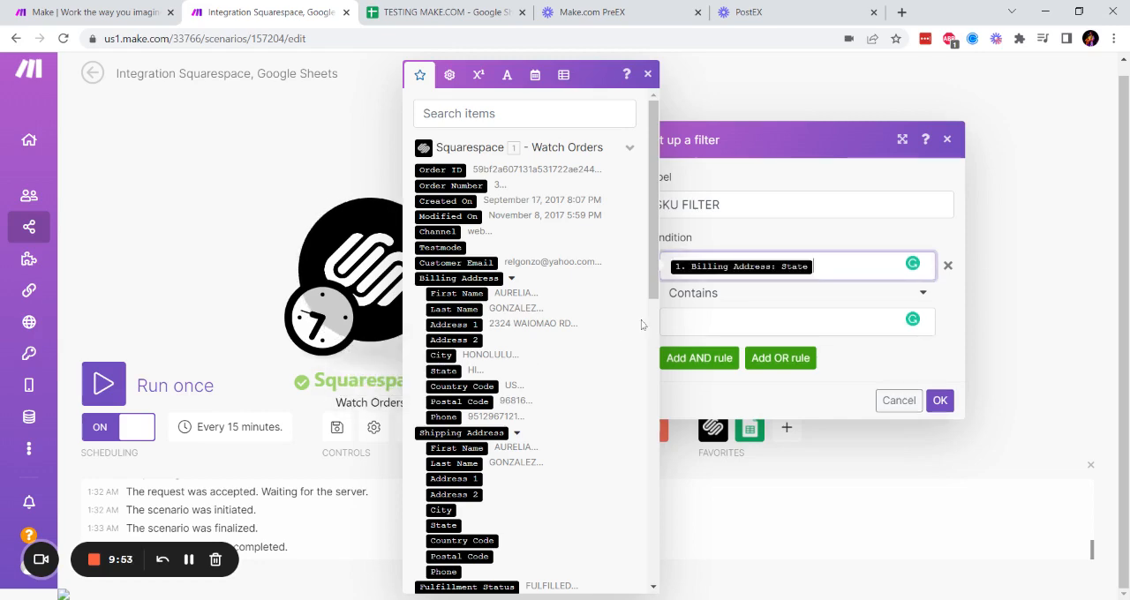
pyautogui.click(707, 322)
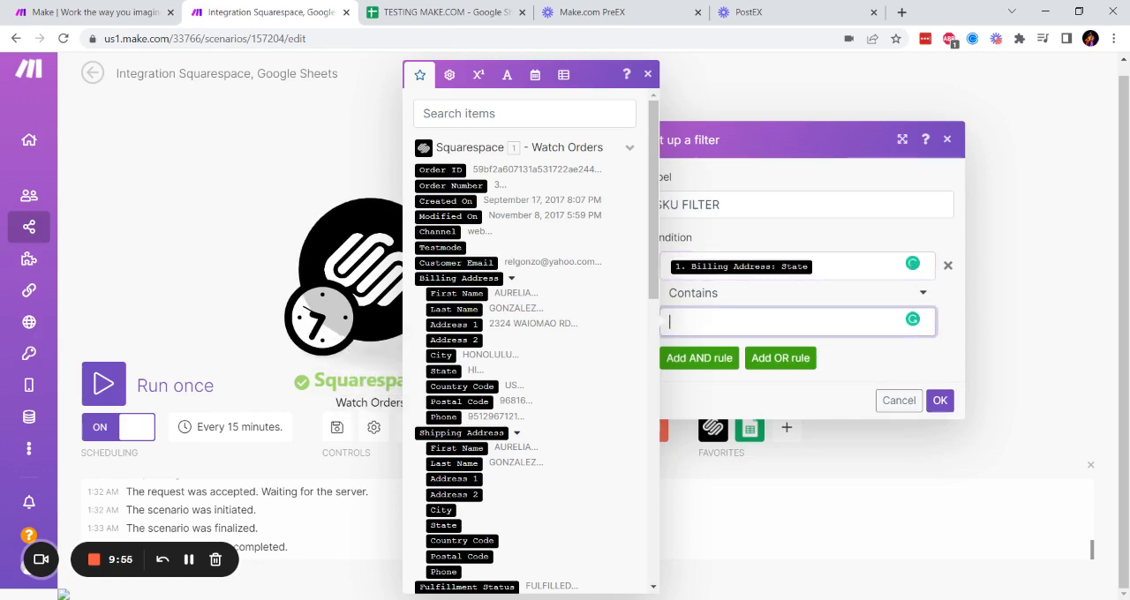
pyautogui.write('Calif')
pyautogui.press('BackSpace')
pyautogui.press('BackSpace')
pyautogui.press('BackSpace')
pyautogui.press('BackSpace')
pyautogui.write('A')
pyautogui.click(648, 77)
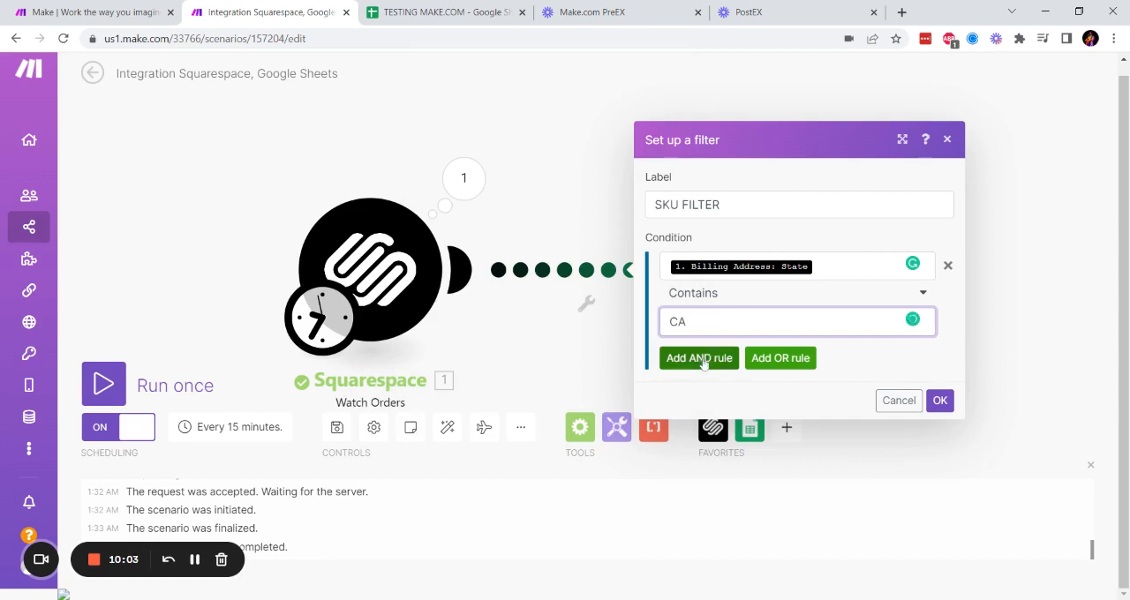
# - Add a blank AND rule and a blank OR rule to the filter, and discard the filter setup
pyautogui.click(704, 360)
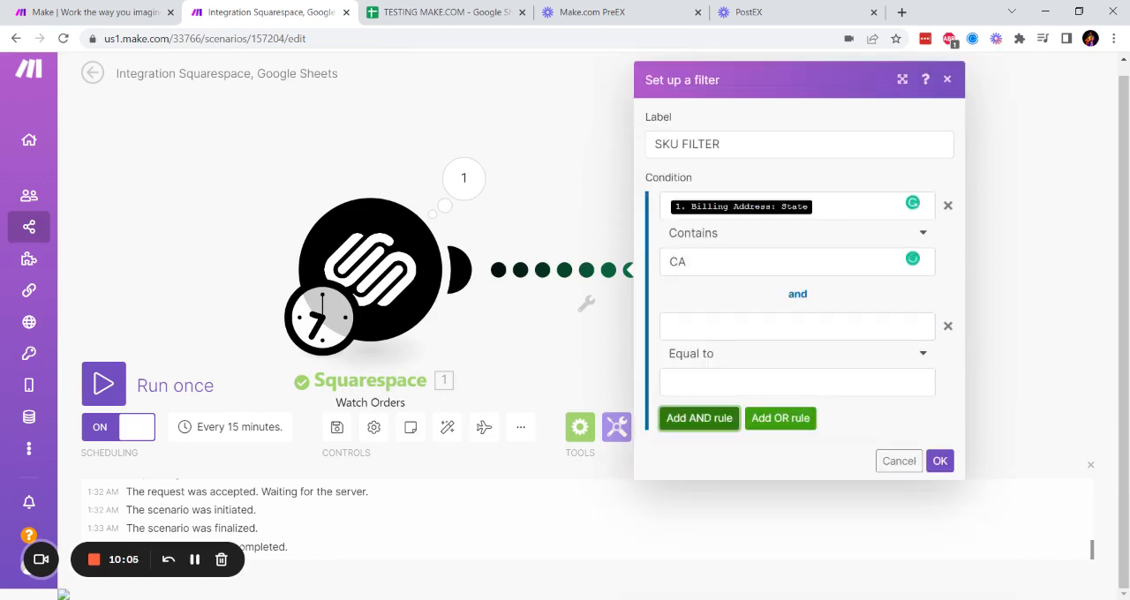
pyautogui.click(789, 420)
pyautogui.scroll(-1, 828, 433)
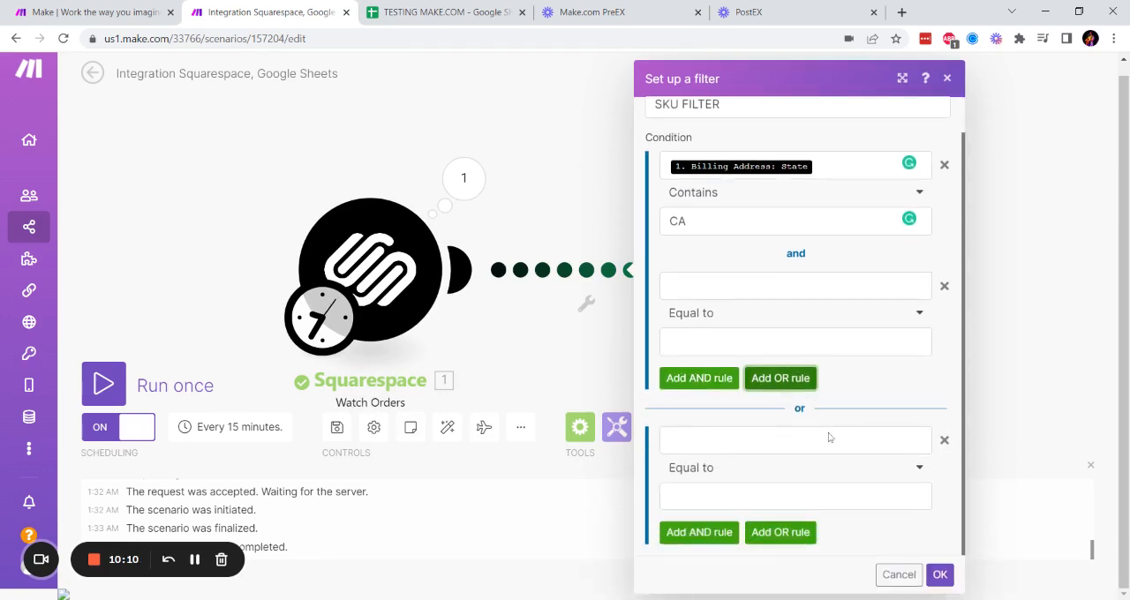
pyautogui.click(898, 575)
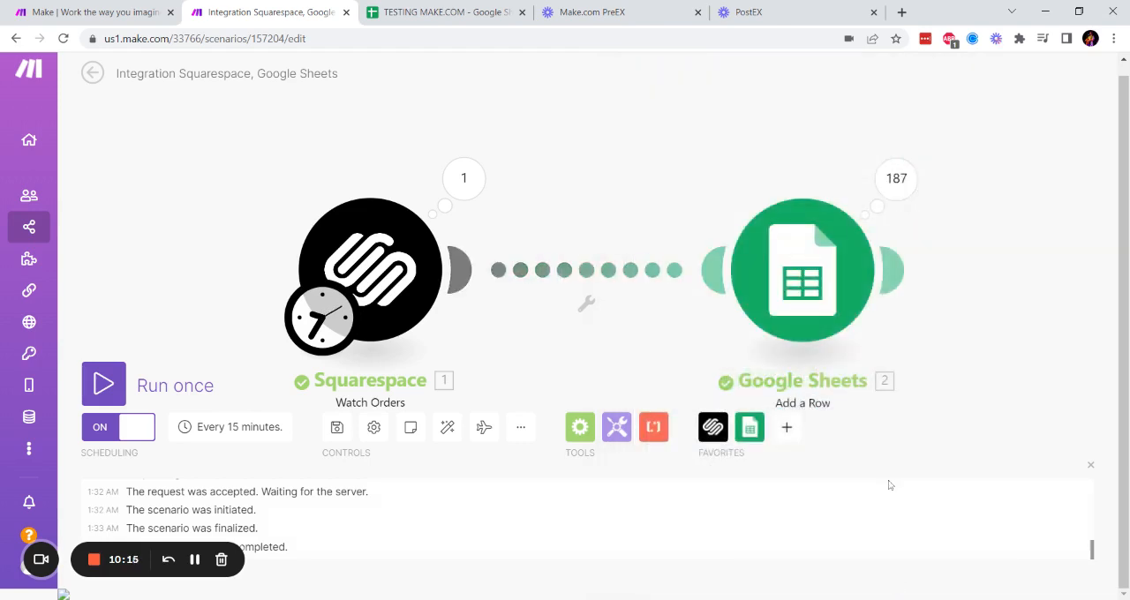